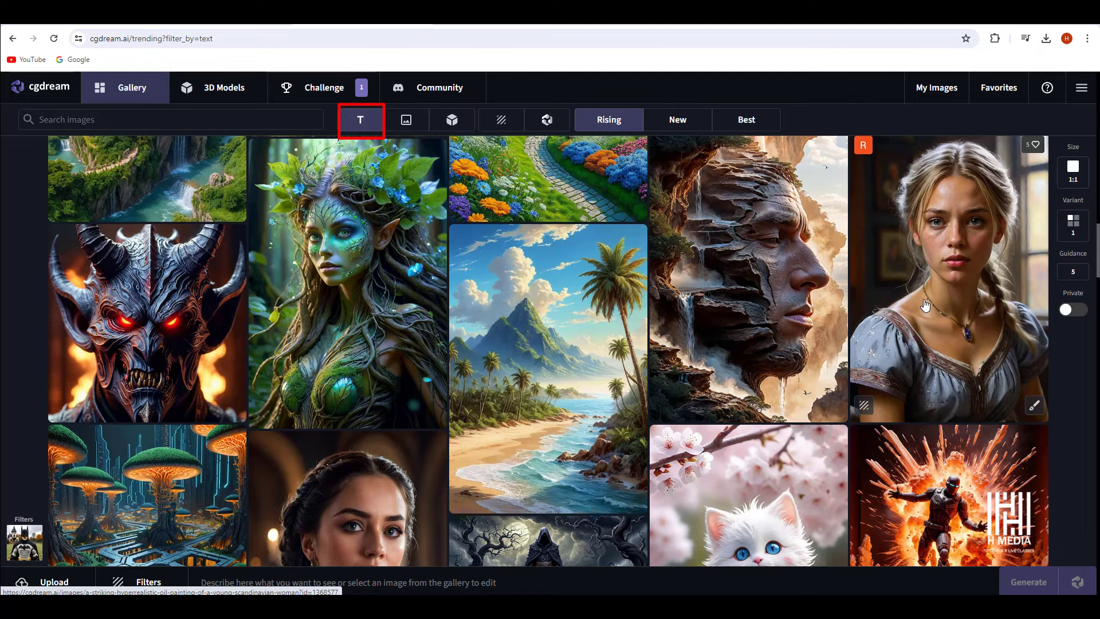
- Filter the gallery to images generated from an image and browse through the rising ones
{"action": "scroll", "coordinate": [926, 306], "scroll_direction": "down", "scroll_amount": 1}
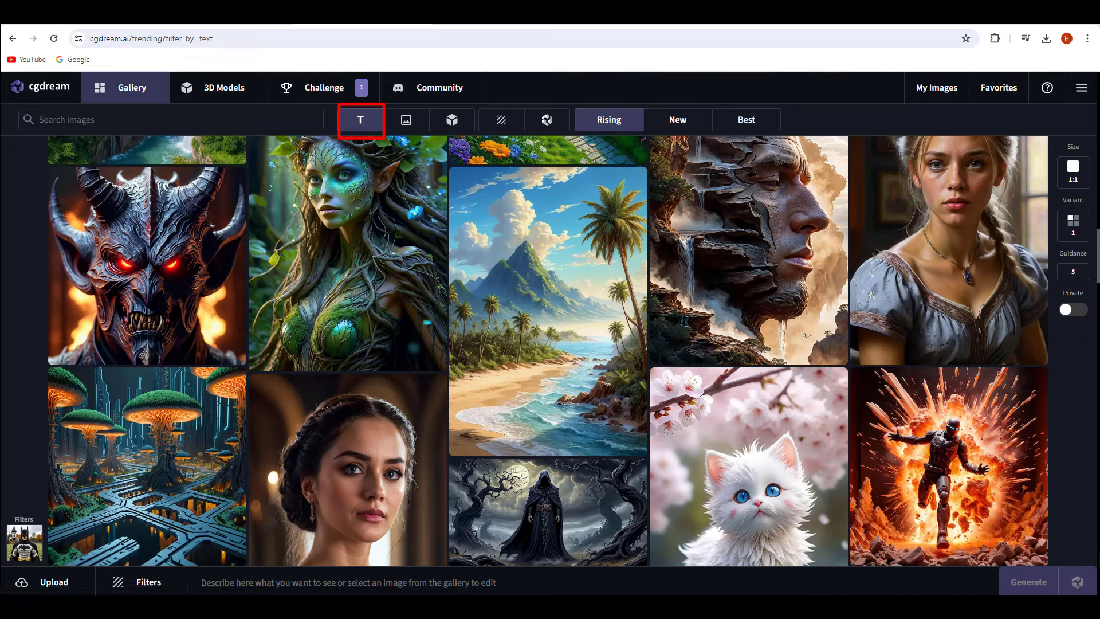
{"action": "left_click", "coordinate": [407, 121]}
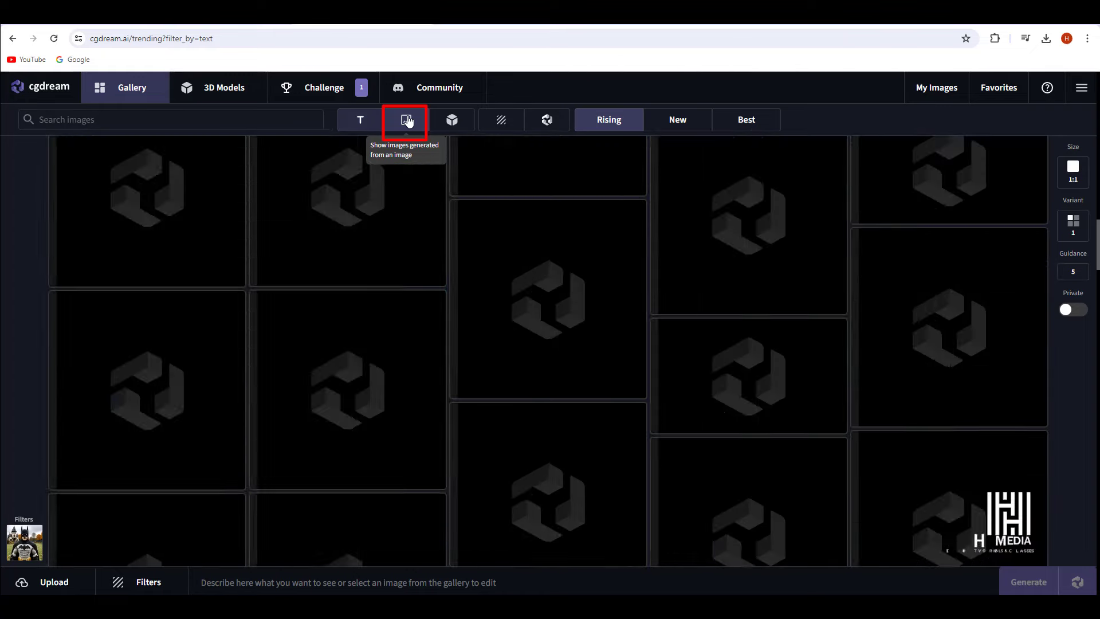
{"action": "scroll", "coordinate": [536, 291], "scroll_direction": "down", "scroll_amount": 3}
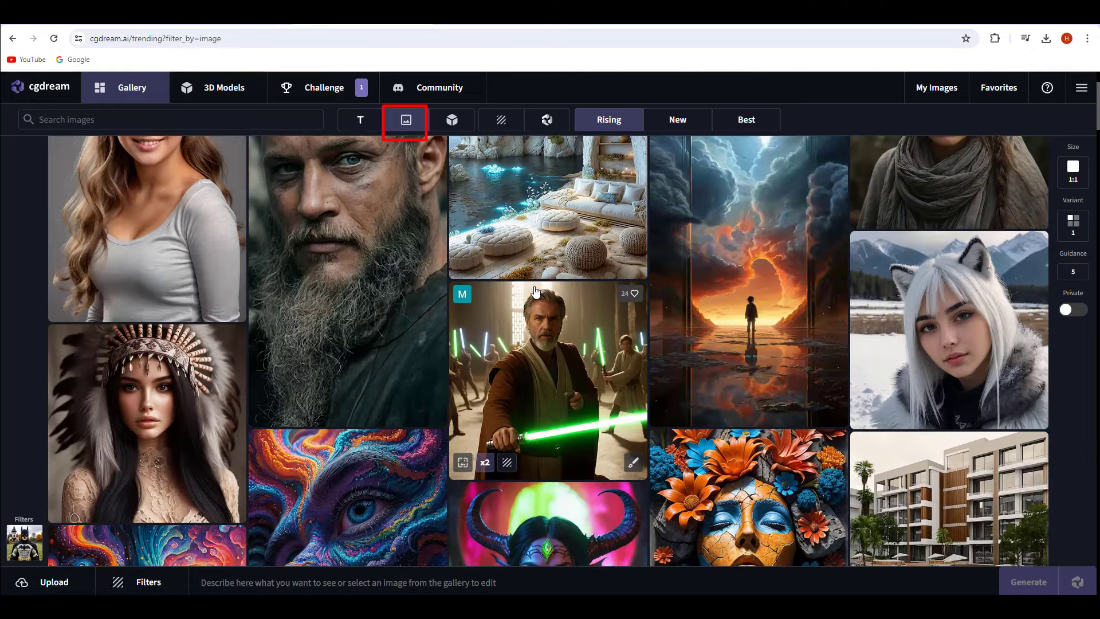
{"action": "scroll", "coordinate": [536, 291], "scroll_direction": "down", "scroll_amount": 1}
{"action": "scroll", "coordinate": [536, 291], "scroll_direction": "down", "scroll_amount": 3}
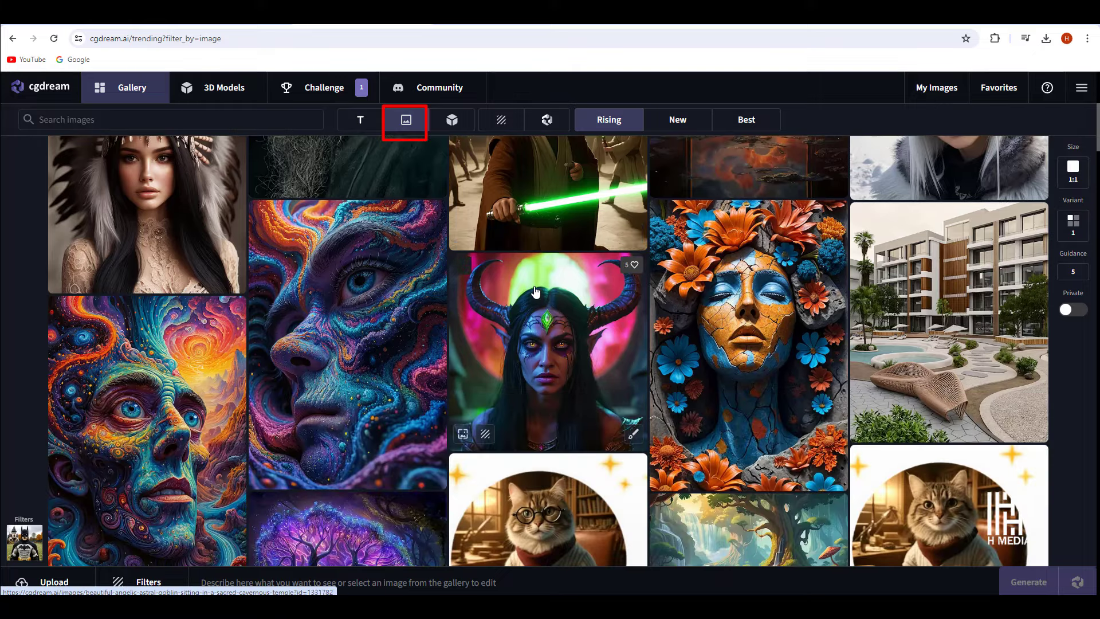
{"action": "scroll", "coordinate": [536, 291], "scroll_direction": "down", "scroll_amount": 5}
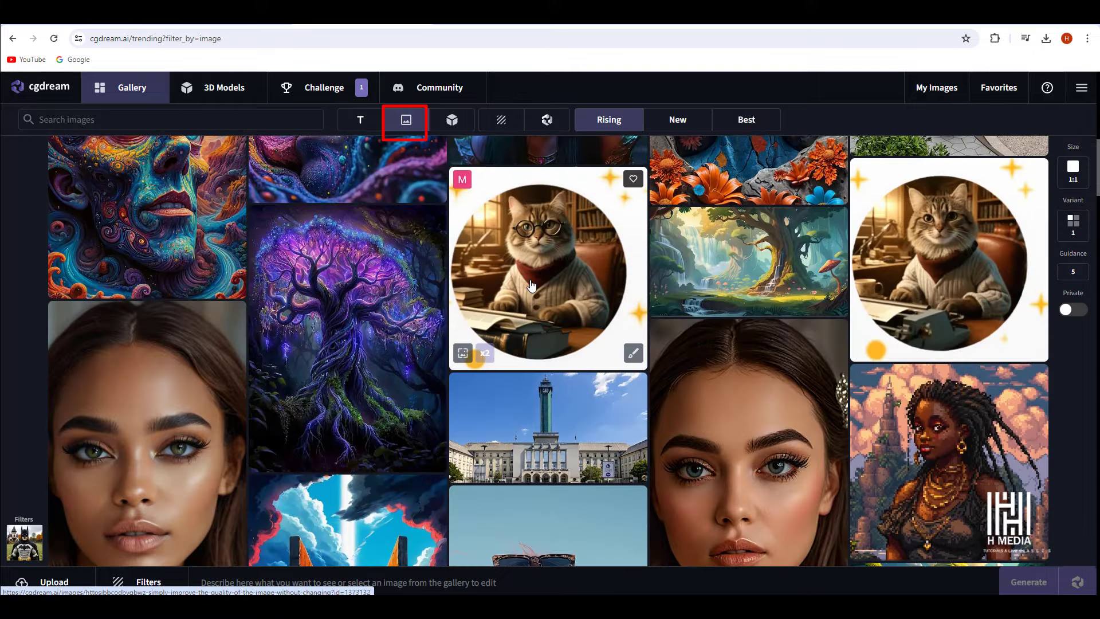
{"action": "scroll", "coordinate": [455, 123], "scroll_direction": "down", "scroll_amount": 6}
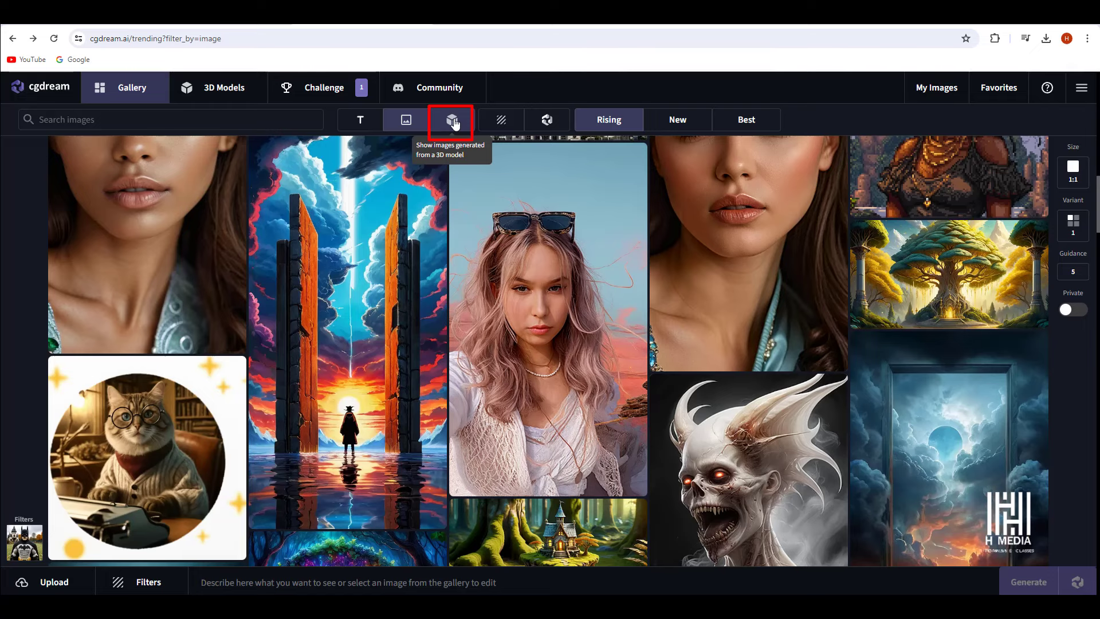
- Show gallery images generated from a 3D model with filters, switch the sorting to New and Best, and browse them
{"action": "left_click", "coordinate": [453, 122]}
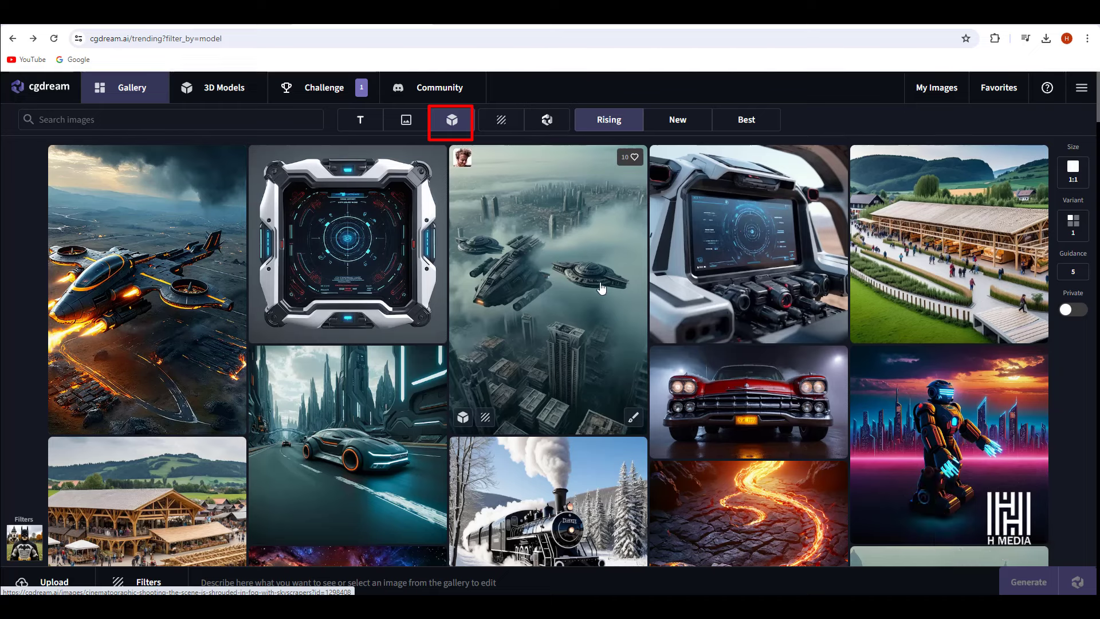
{"action": "left_click", "coordinate": [502, 119]}
{"action": "left_click", "coordinate": [677, 119]}
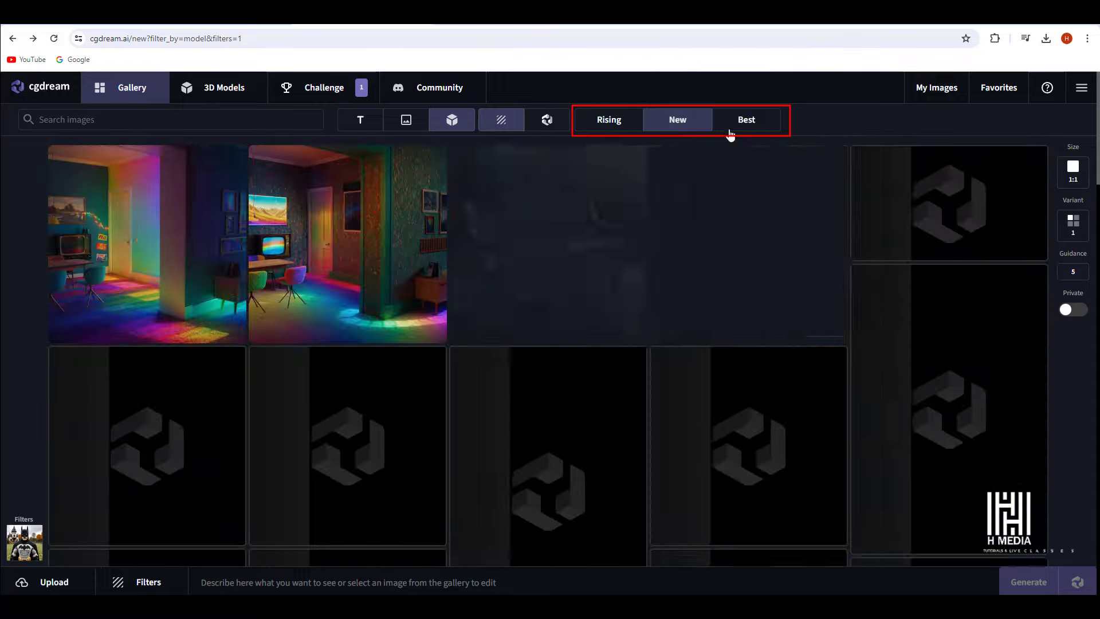
{"action": "left_click", "coordinate": [762, 123]}
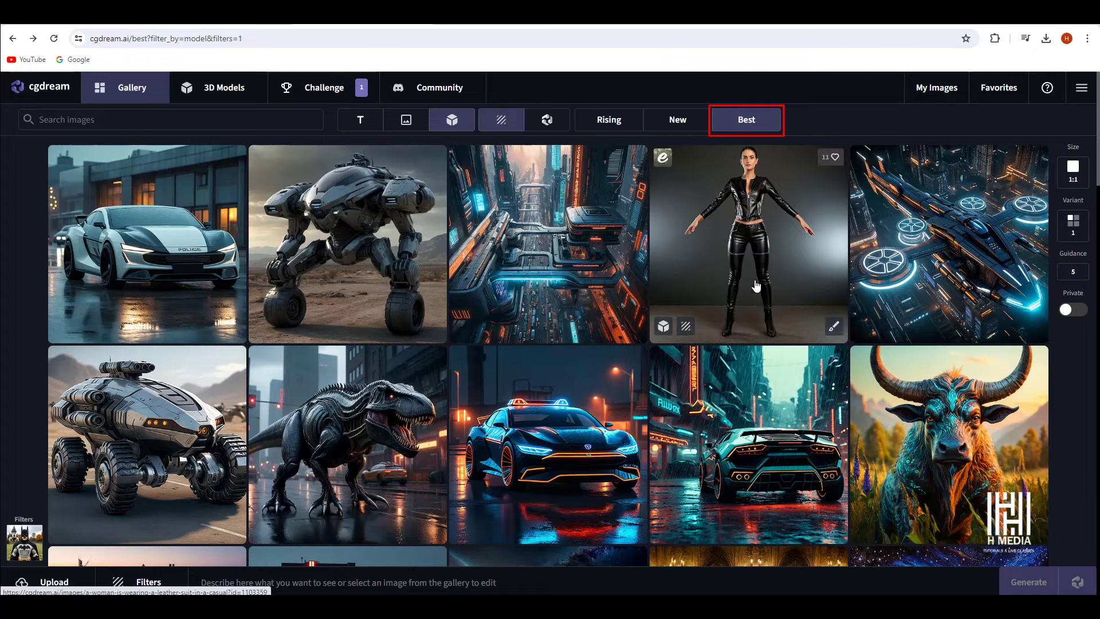
{"action": "scroll", "coordinate": [734, 296], "scroll_direction": "down", "scroll_amount": 10}
{"action": "scroll", "coordinate": [734, 296], "scroll_direction": "down", "scroll_amount": 7}
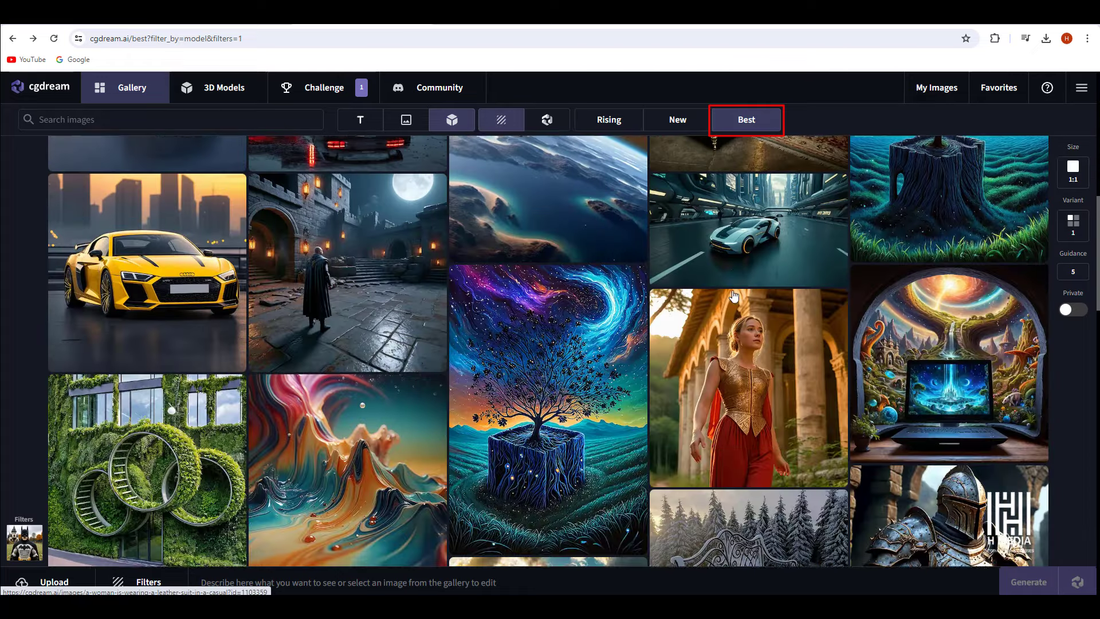
{"action": "scroll", "coordinate": [131, 327], "scroll_direction": "down", "scroll_amount": 6}
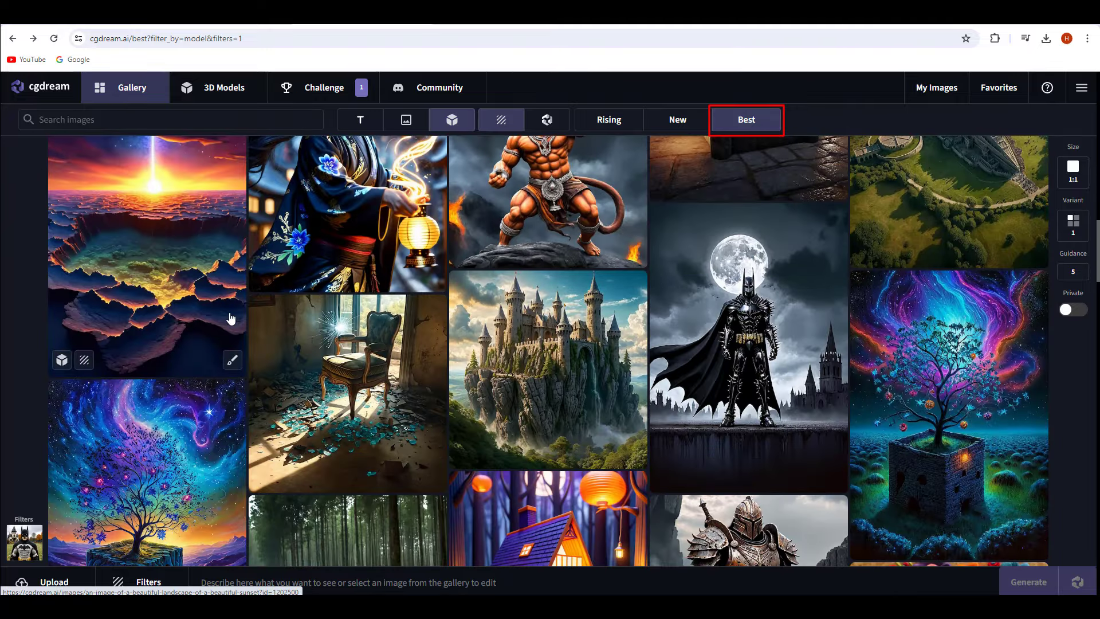
- Switch the gallery to images generated from text and look through the Best, New and Rising listings
{"action": "left_click", "coordinate": [360, 119]}
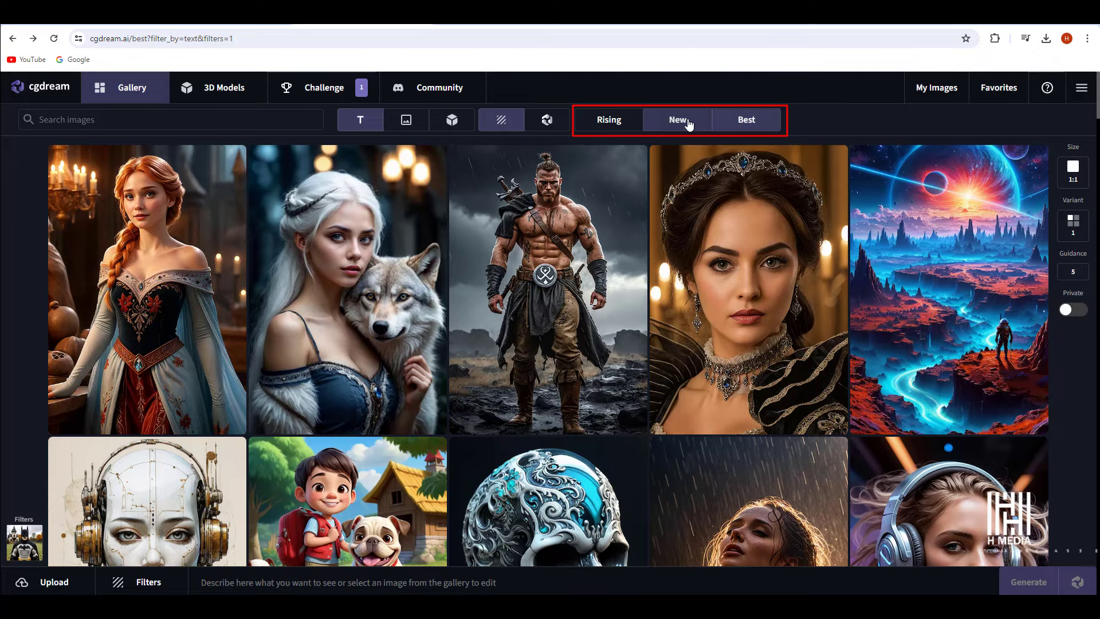
{"action": "scroll", "coordinate": [694, 131], "scroll_direction": "down", "scroll_amount": 15}
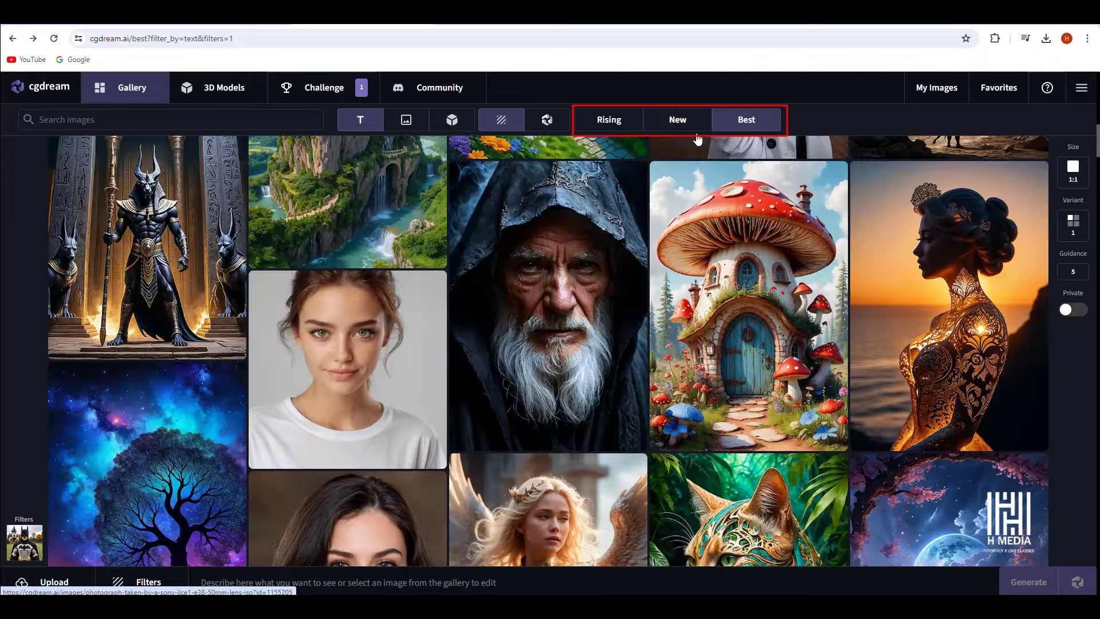
{"action": "left_click", "coordinate": [694, 125]}
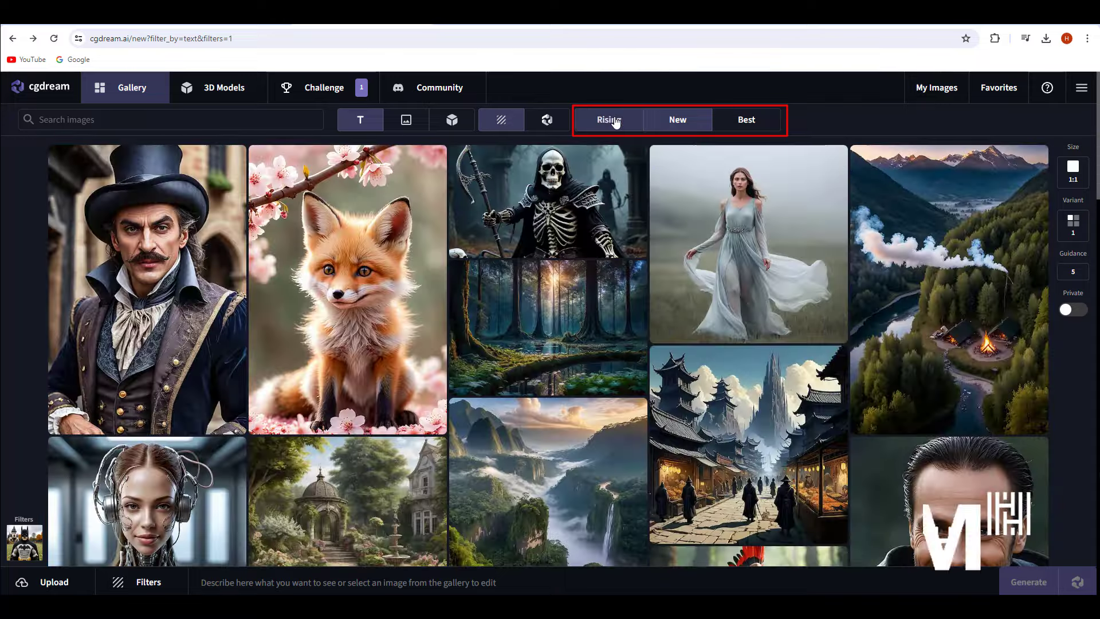
{"action": "left_click", "coordinate": [615, 122]}
{"action": "scroll", "coordinate": [495, 275], "scroll_direction": "down", "scroll_amount": 4}
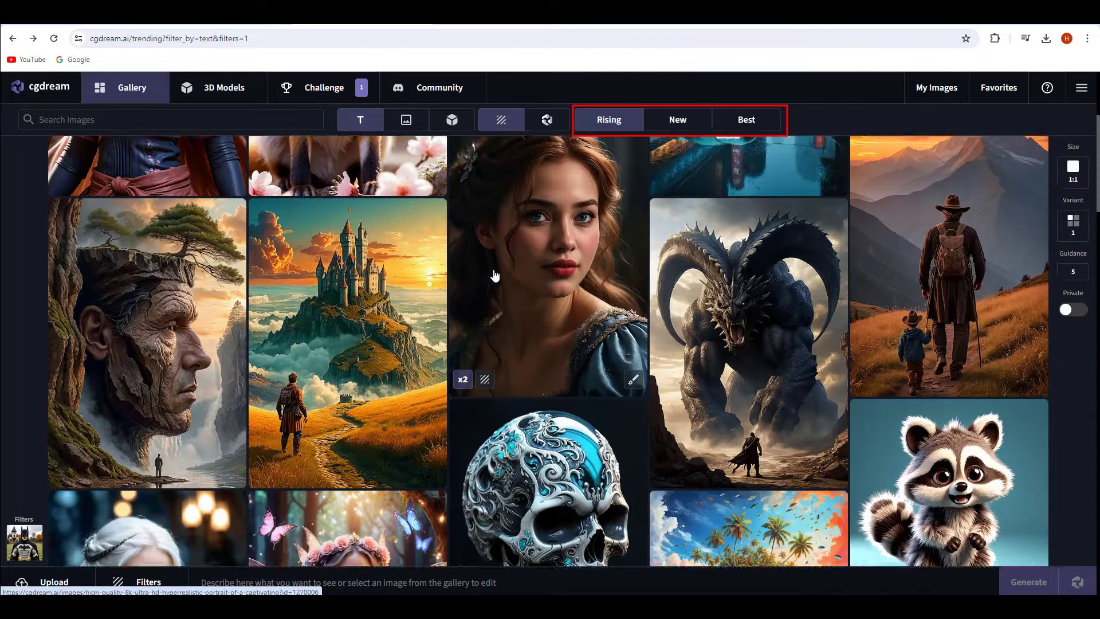
{"action": "scroll", "coordinate": [495, 275], "scroll_direction": "down", "scroll_amount": 10}
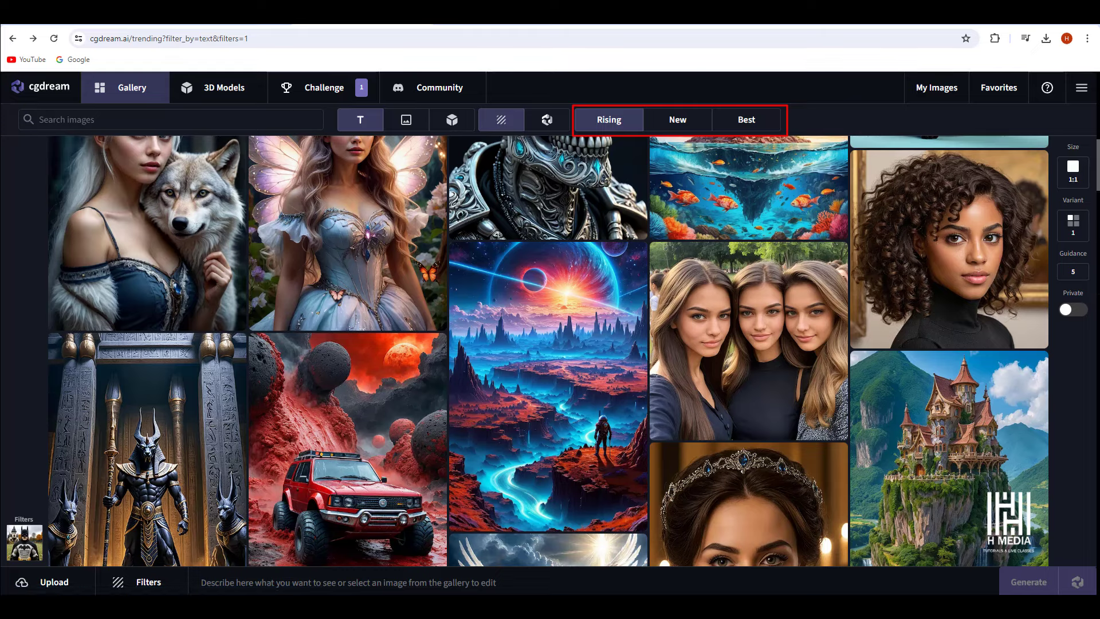
{"action": "scroll", "coordinate": [207, 202], "scroll_direction": "down", "scroll_amount": 6}
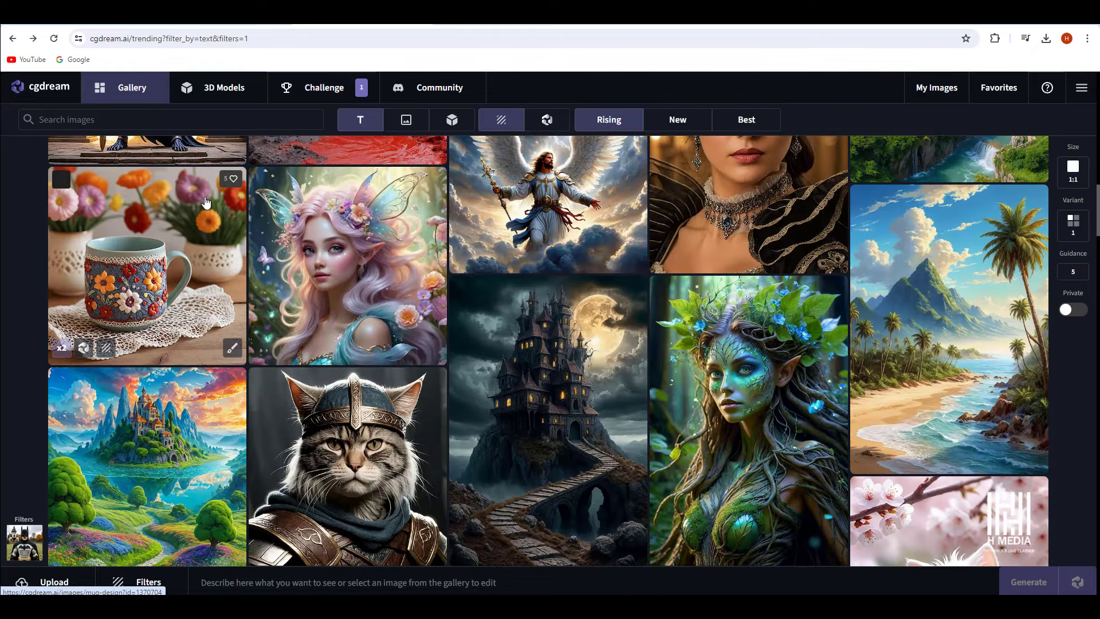
{"action": "scroll", "coordinate": [207, 201], "scroll_direction": "down", "scroll_amount": 8}
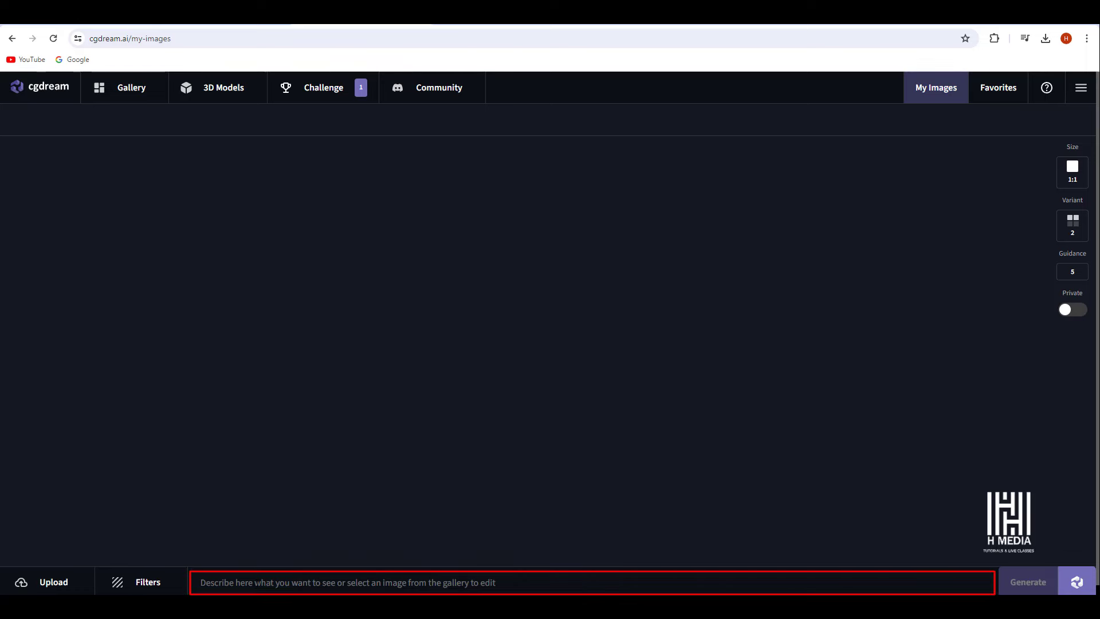
- Enter the image prompt "Magical forest, surrounded by glowing flora"
{"action": "left_click", "coordinate": [256, 582]}
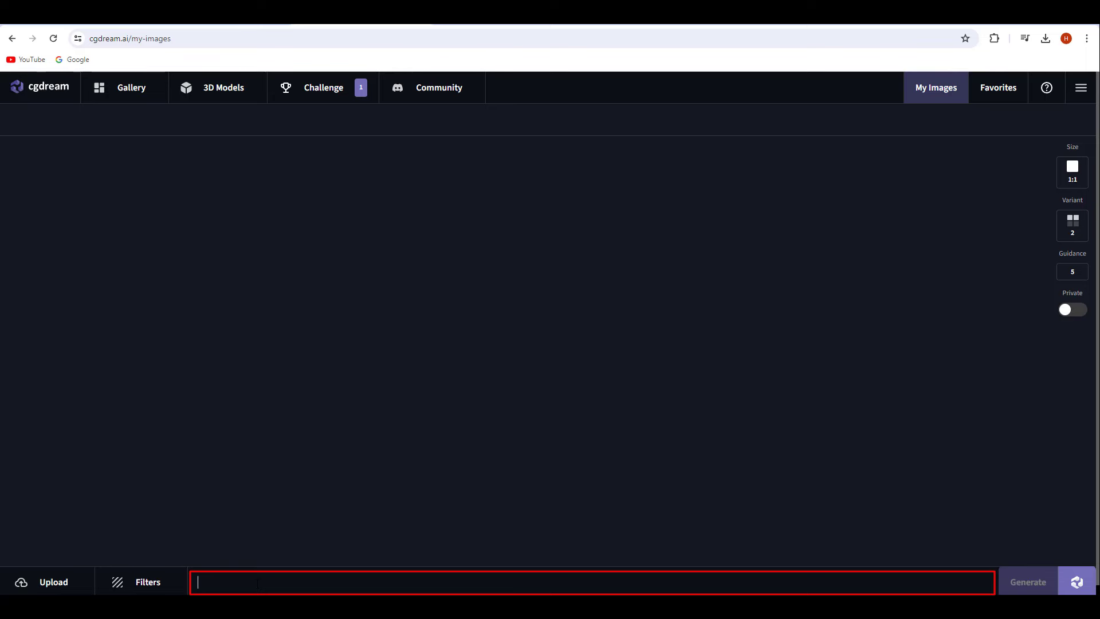
{"action": "type", "text": "Magical forest, surr"}
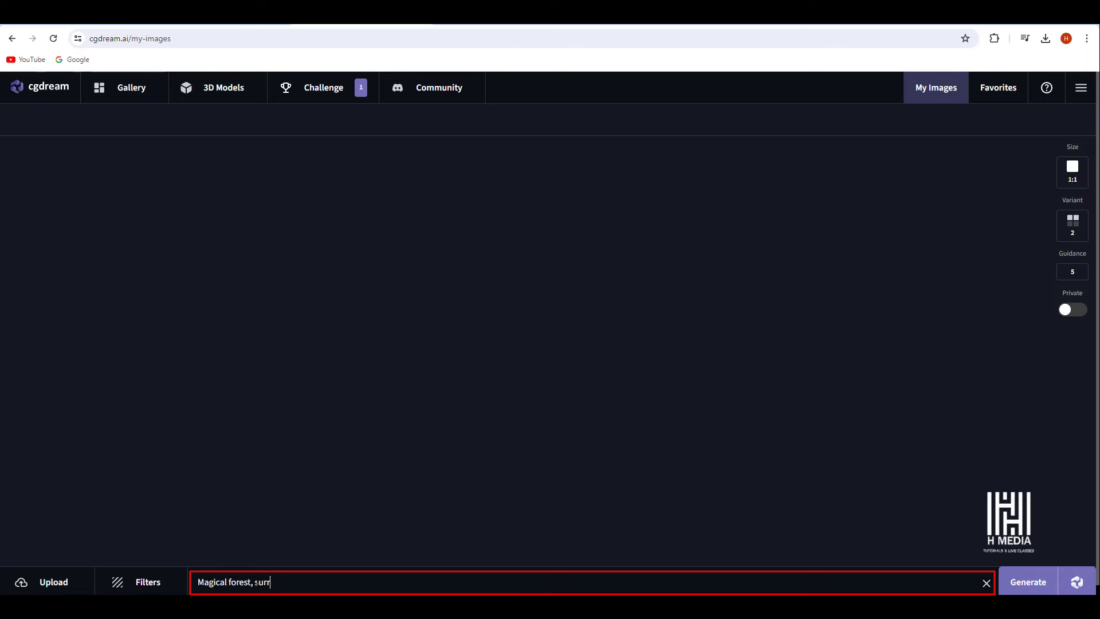
{"action": "type", "text": "owing flora"}
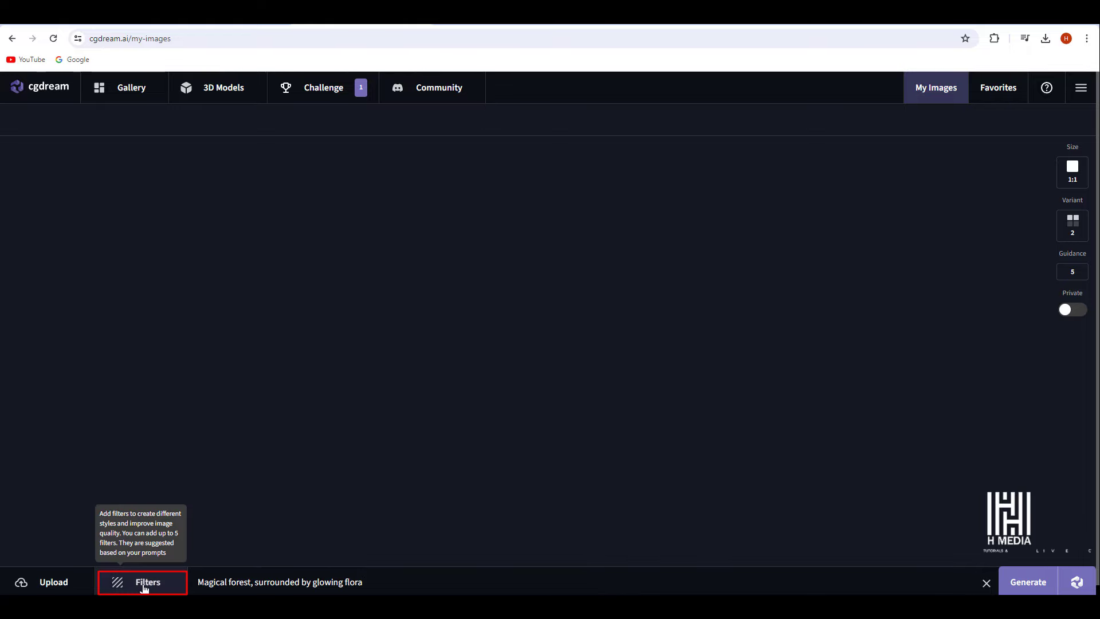
- Add the recommended filters Forest, Fairy Tales, Abstract 3d Fractals and Fantasy Art to the prompt
{"action": "left_click", "coordinate": [145, 584]}
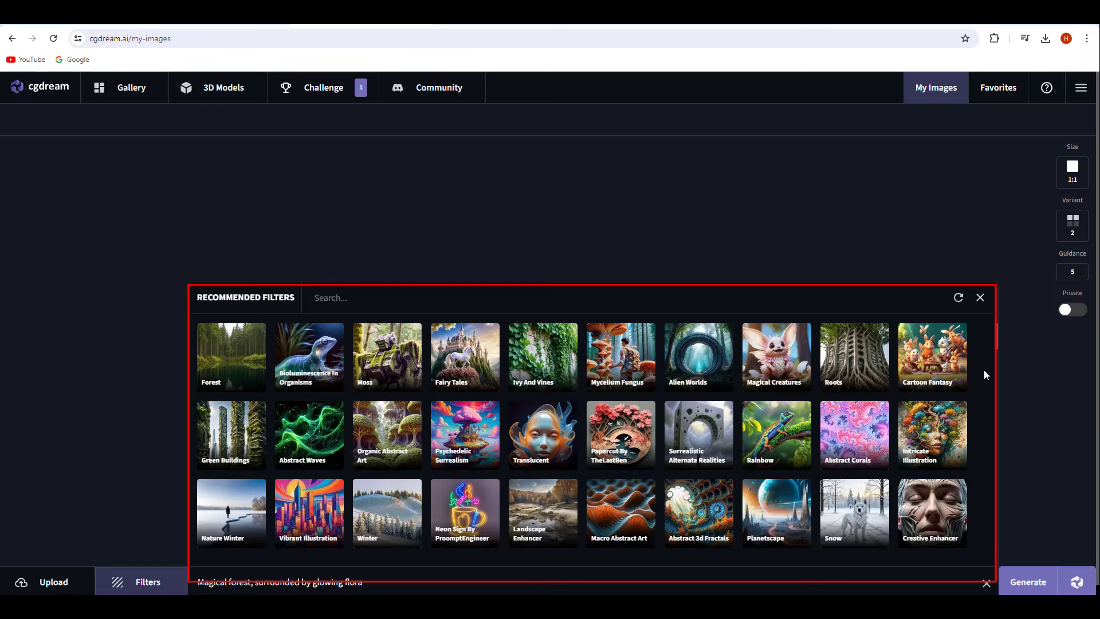
{"action": "scroll", "coordinate": [984, 370], "scroll_direction": "down", "scroll_amount": 5}
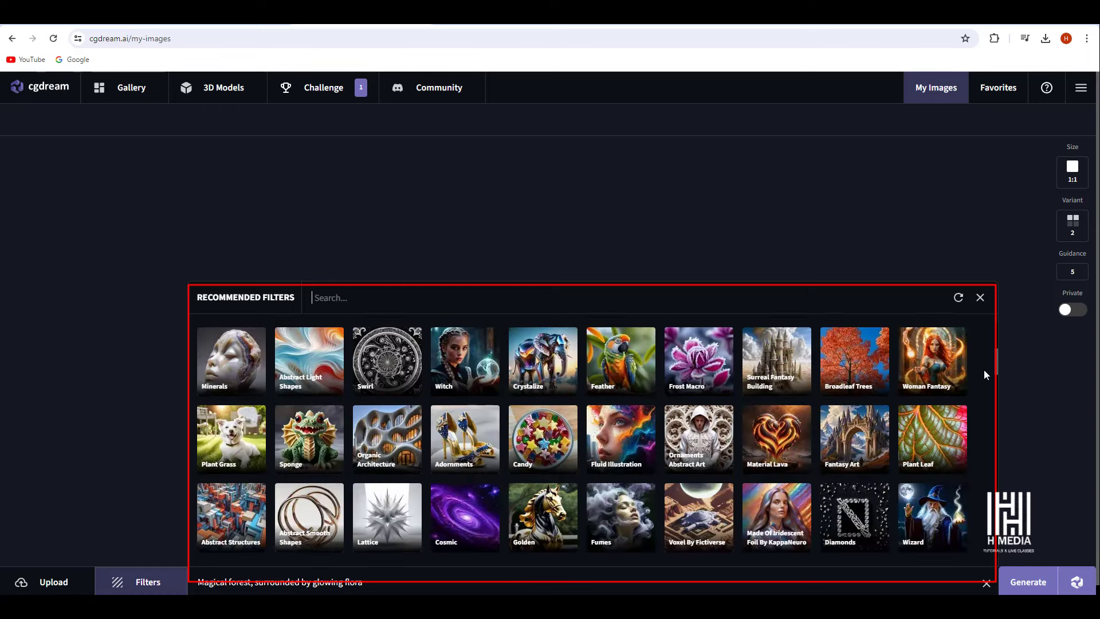
{"action": "scroll", "coordinate": [985, 370], "scroll_direction": "down", "scroll_amount": 4}
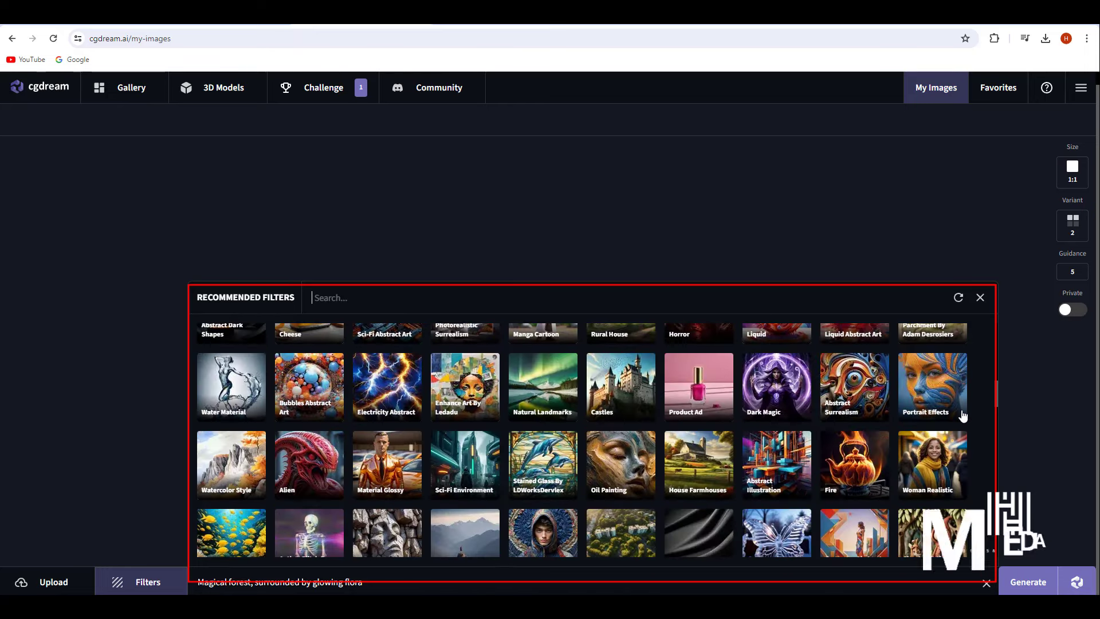
{"action": "scroll", "coordinate": [968, 414], "scroll_direction": "down", "scroll_amount": 2}
{"action": "scroll", "coordinate": [963, 416], "scroll_direction": "down", "scroll_amount": 1}
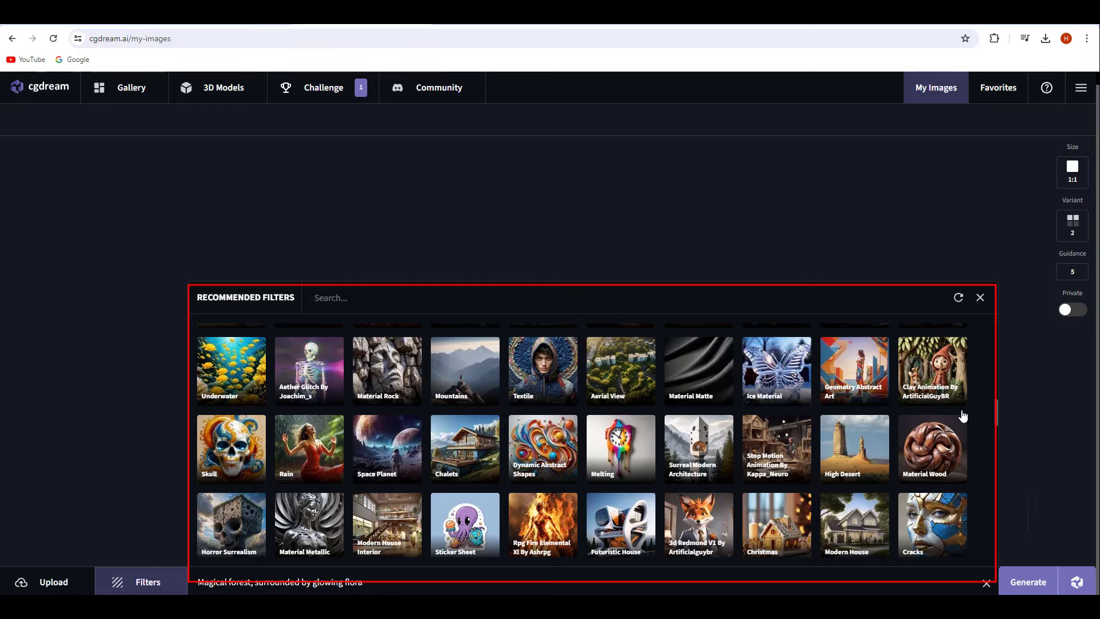
{"action": "scroll", "coordinate": [963, 416], "scroll_direction": "down", "scroll_amount": 4}
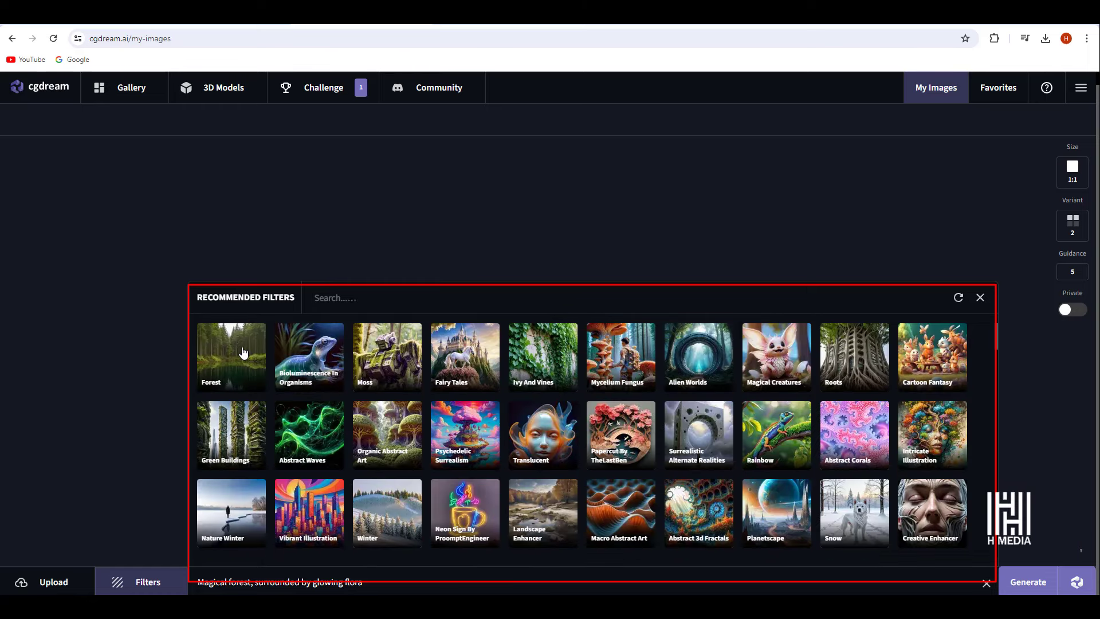
{"action": "left_click", "coordinate": [243, 352]}
{"action": "left_click", "coordinate": [467, 366]}
{"action": "scroll", "coordinate": [630, 436], "scroll_direction": "down", "scroll_amount": 1}
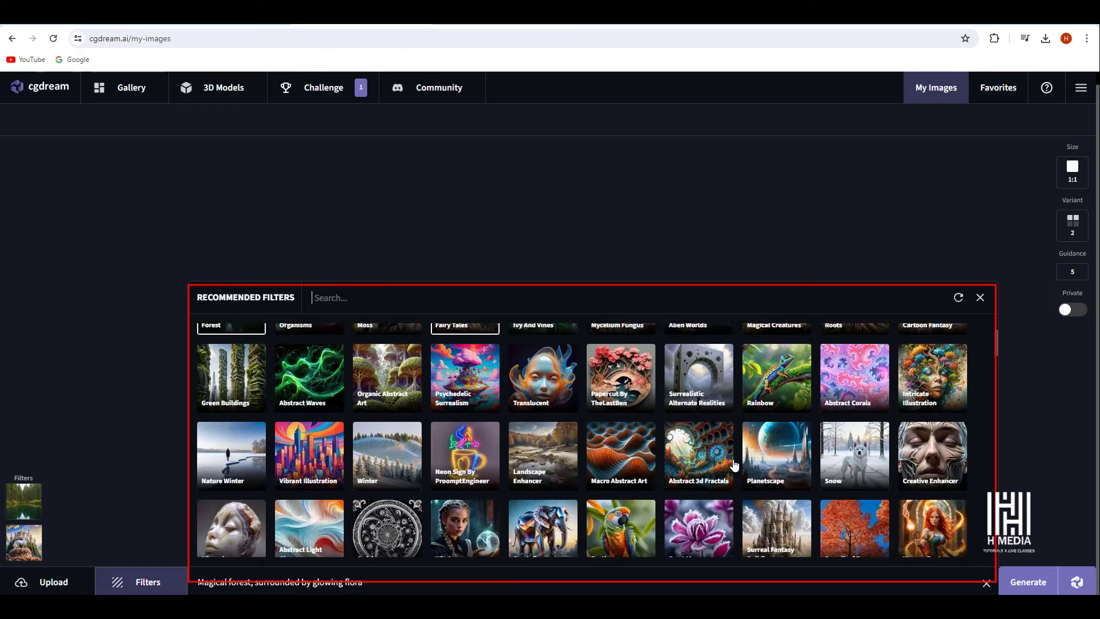
{"action": "left_click", "coordinate": [699, 456]}
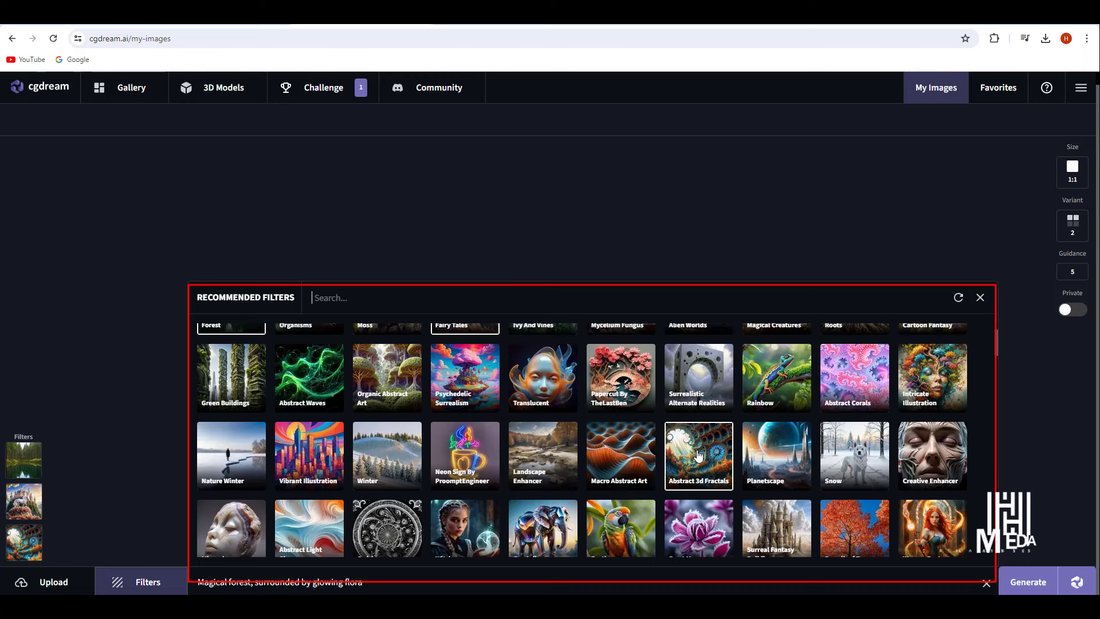
{"action": "scroll", "coordinate": [745, 475], "scroll_direction": "down", "scroll_amount": 1}
{"action": "left_click", "coordinate": [852, 500]}
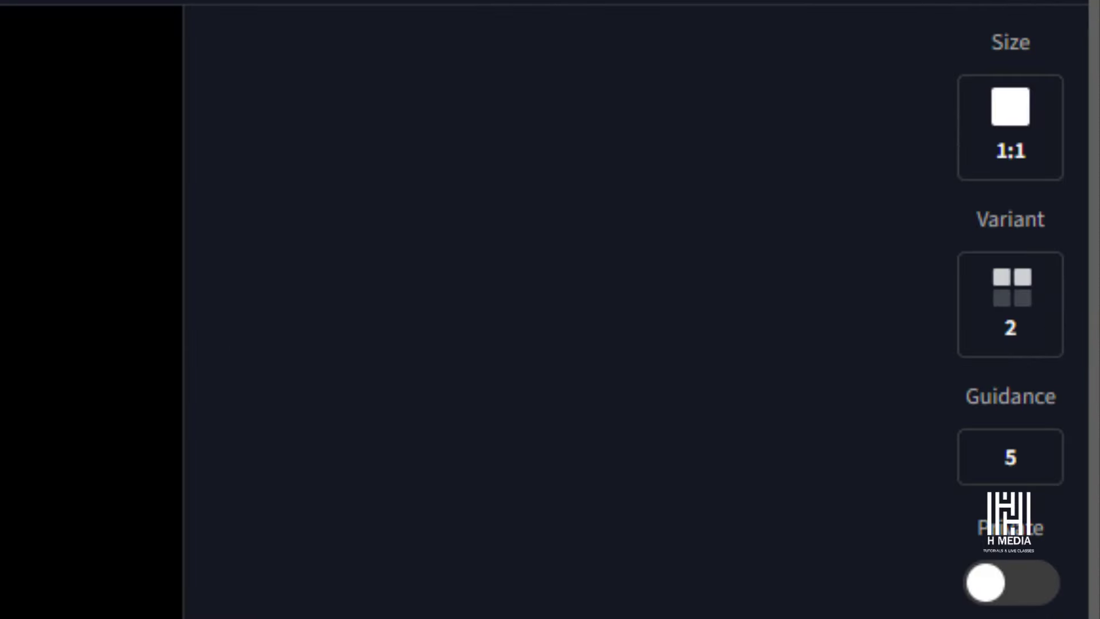
- Generate the images from the prompt and open the one with the large glowing mushroom tree
{"action": "left_click", "coordinate": [1055, 227]}
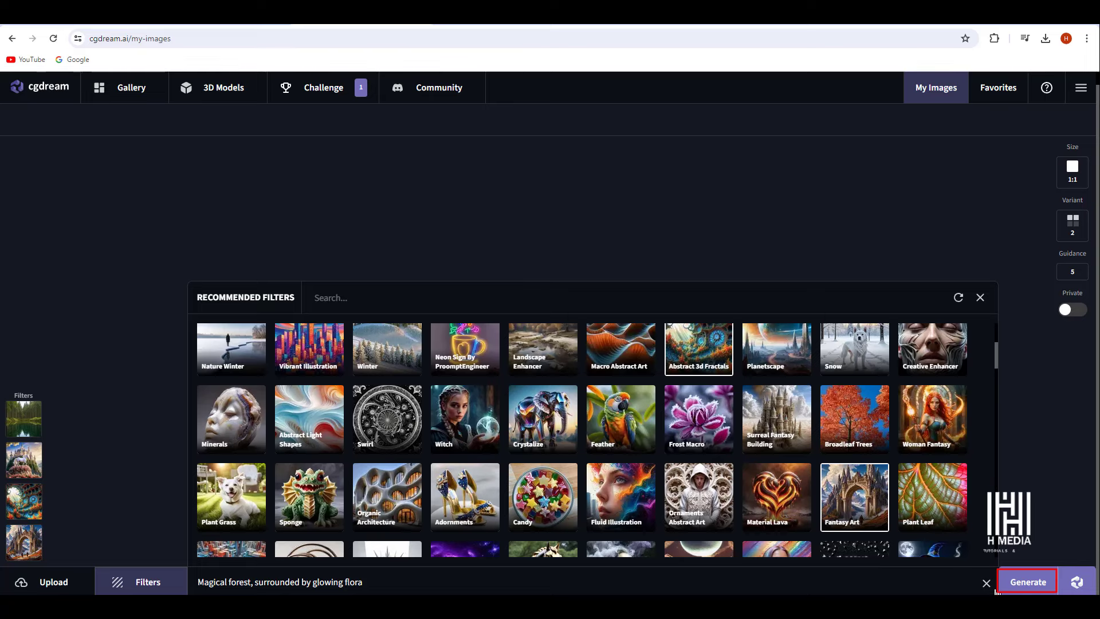
{"action": "left_click", "coordinate": [1003, 583]}
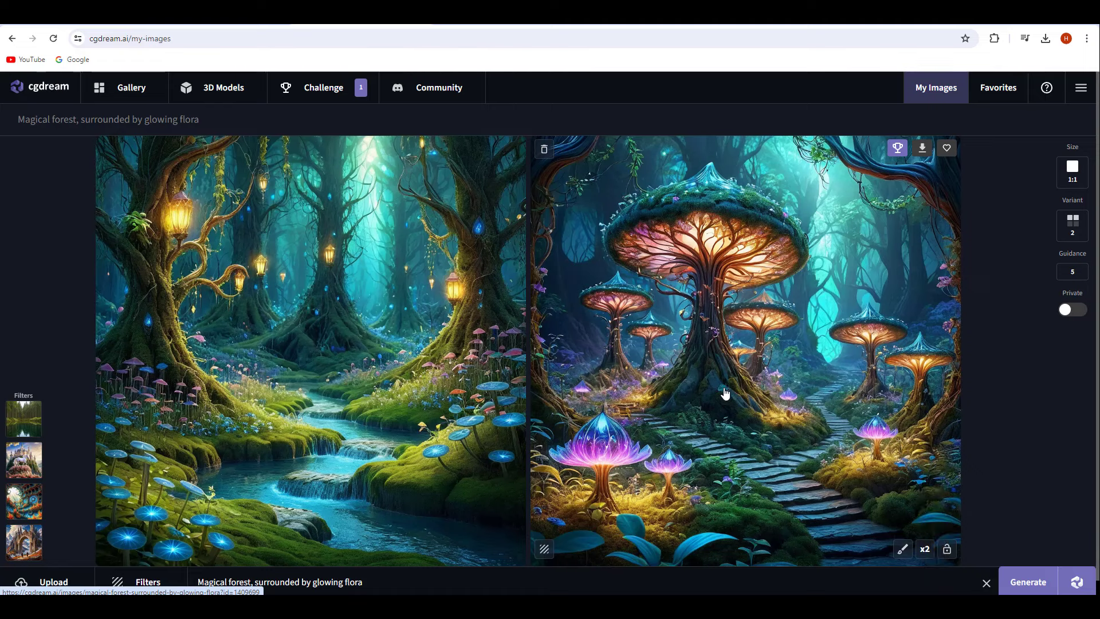
{"action": "left_click", "coordinate": [707, 262]}
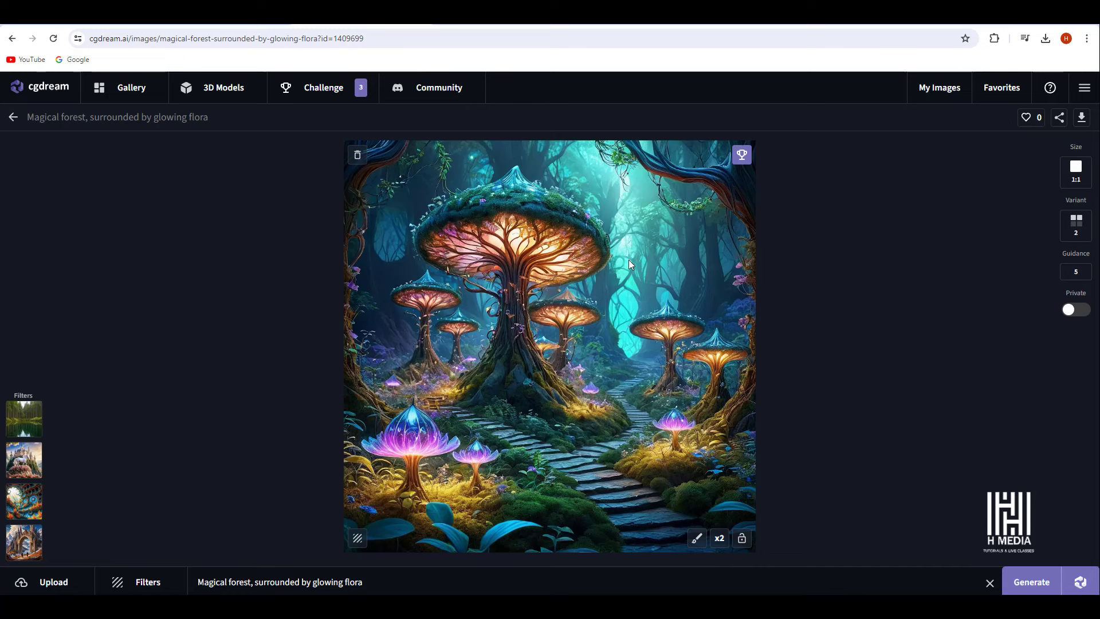
- Set the strength of the Forest filter to 0.75 and Fairy Tales to 0.30, and remove the Forest filter
{"action": "mouse_move", "coordinate": [37, 416]}
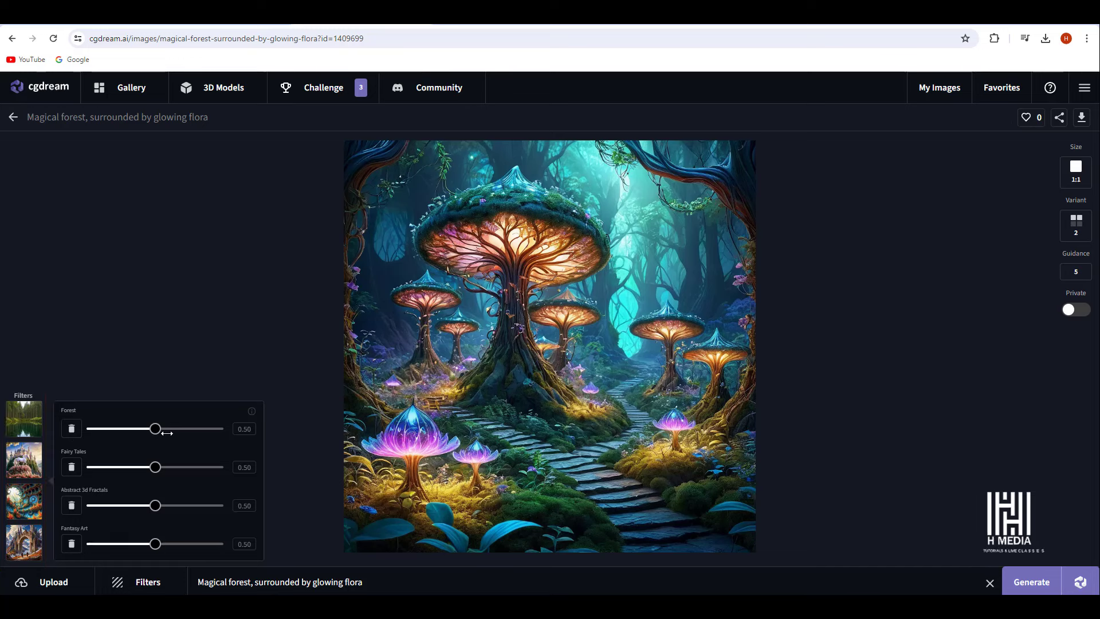
{"action": "left_click_drag", "start_coordinate": [167, 433], "coordinate": [129, 468]}
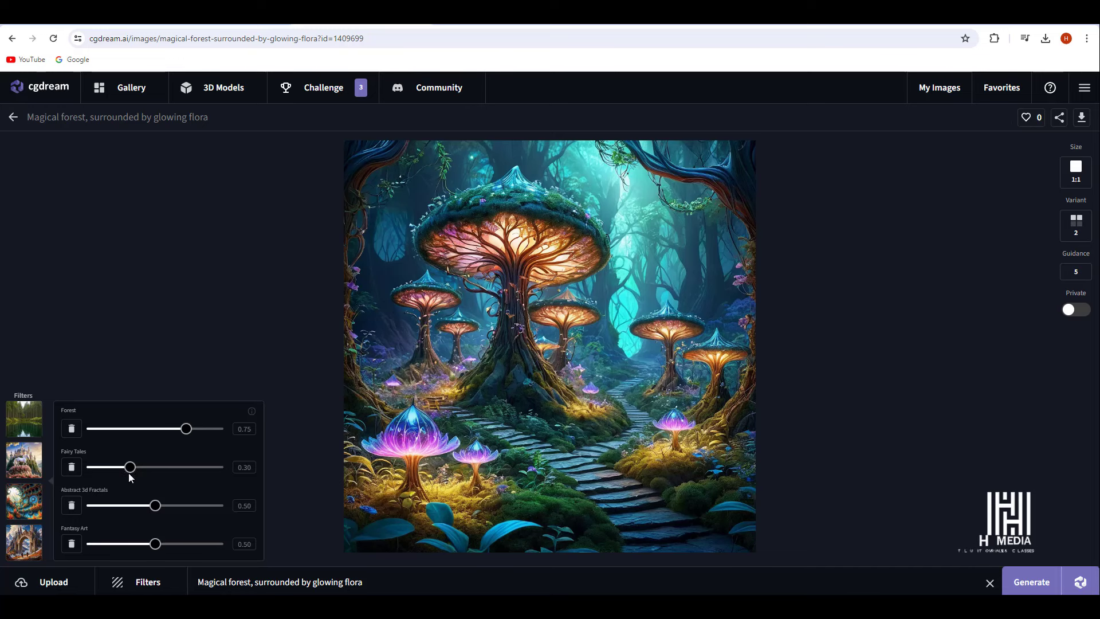
{"action": "left_click", "coordinate": [71, 431]}
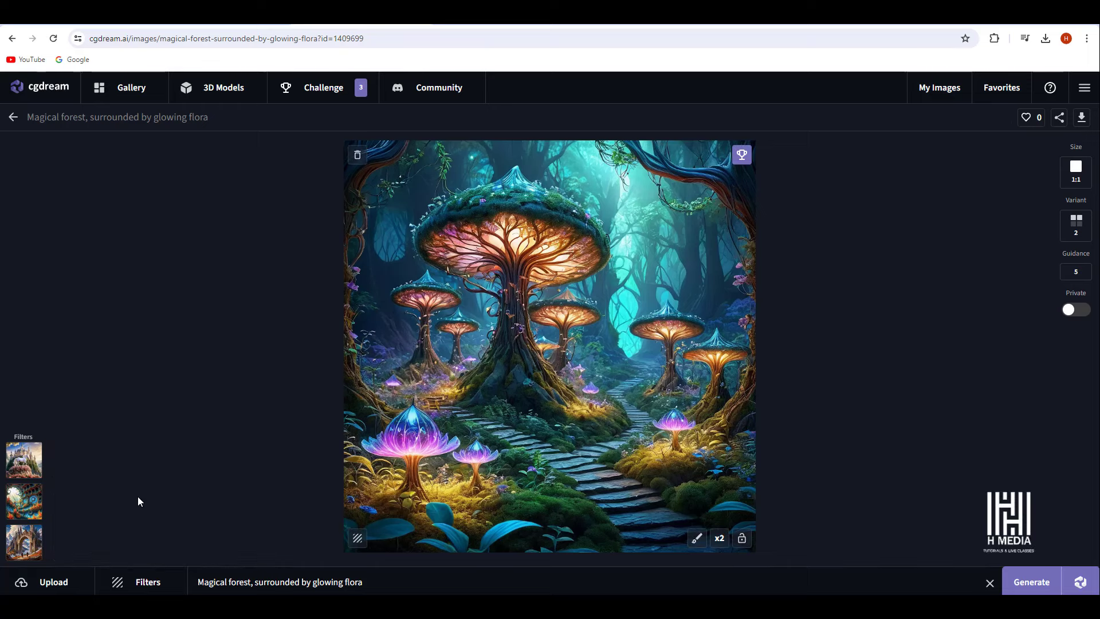
- Add the Chalets filter to the magical forest prompt
{"action": "left_click", "coordinate": [148, 581]}
{"action": "scroll", "coordinate": [733, 426], "scroll_direction": "down", "scroll_amount": 5}
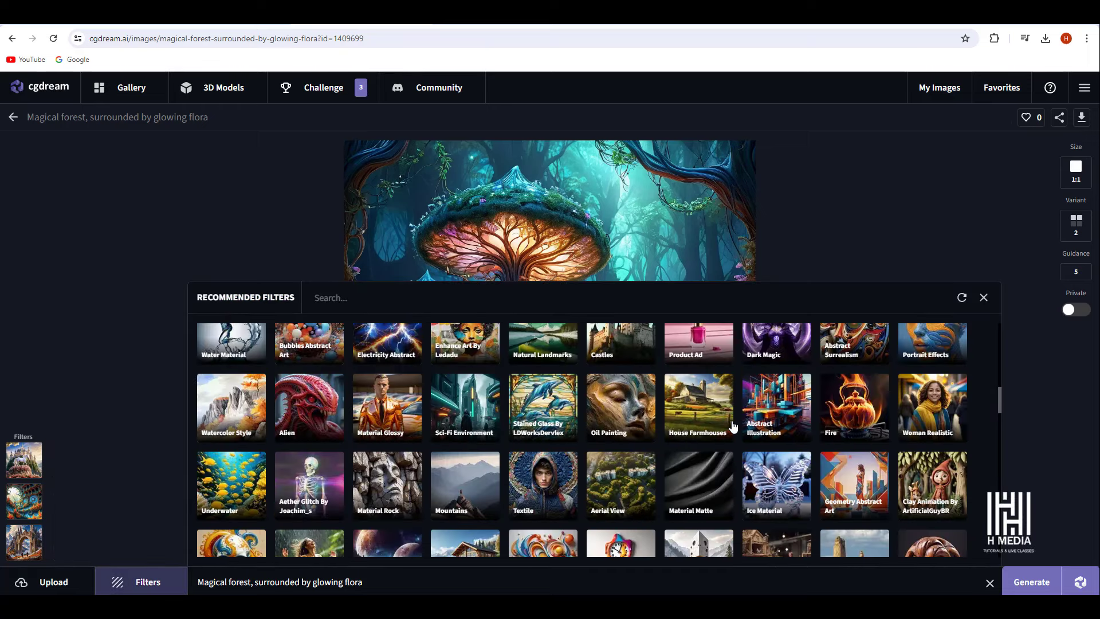
{"action": "scroll", "coordinate": [733, 425], "scroll_direction": "down", "scroll_amount": 3}
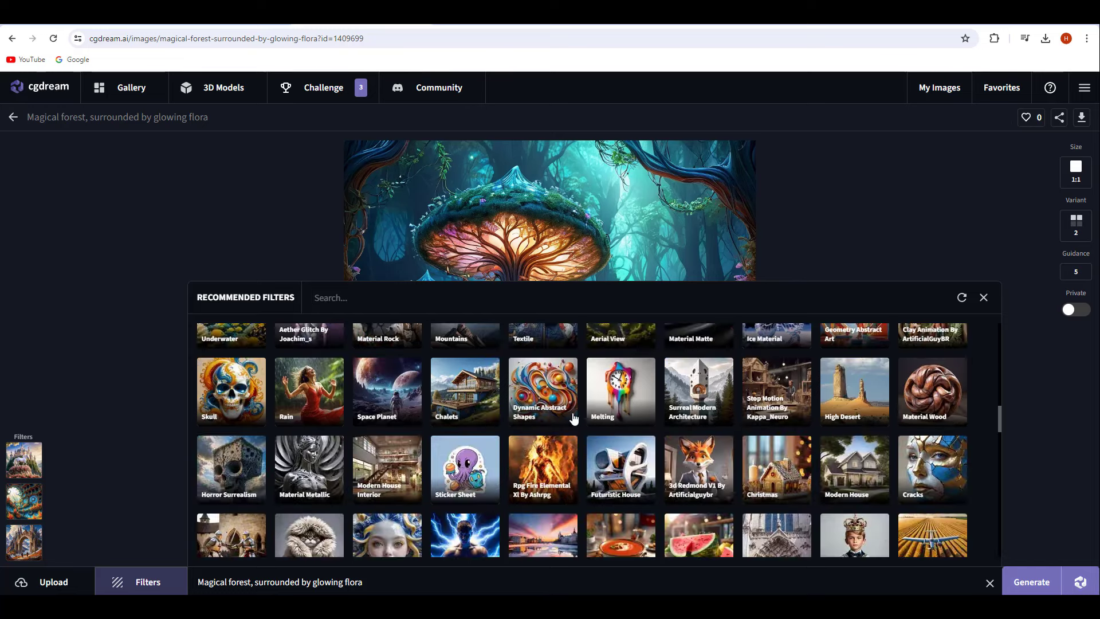
{"action": "left_click", "coordinate": [467, 397]}
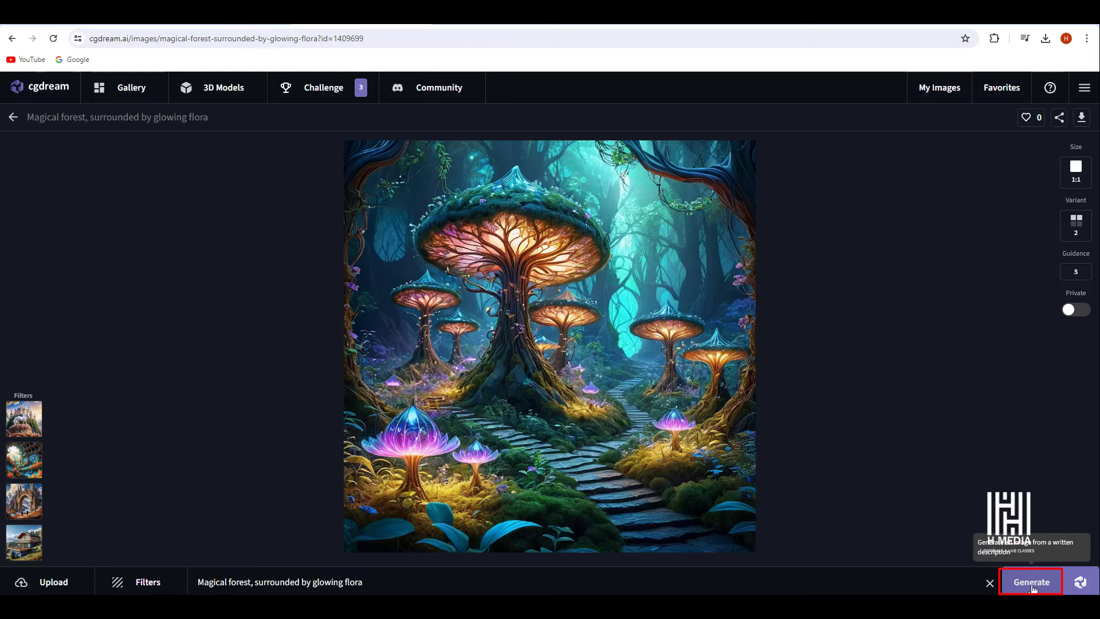
- Generate images from the magical forest prompt as written, and again with the AI-enhanced version of the prompt
{"action": "left_click", "coordinate": [1032, 586]}
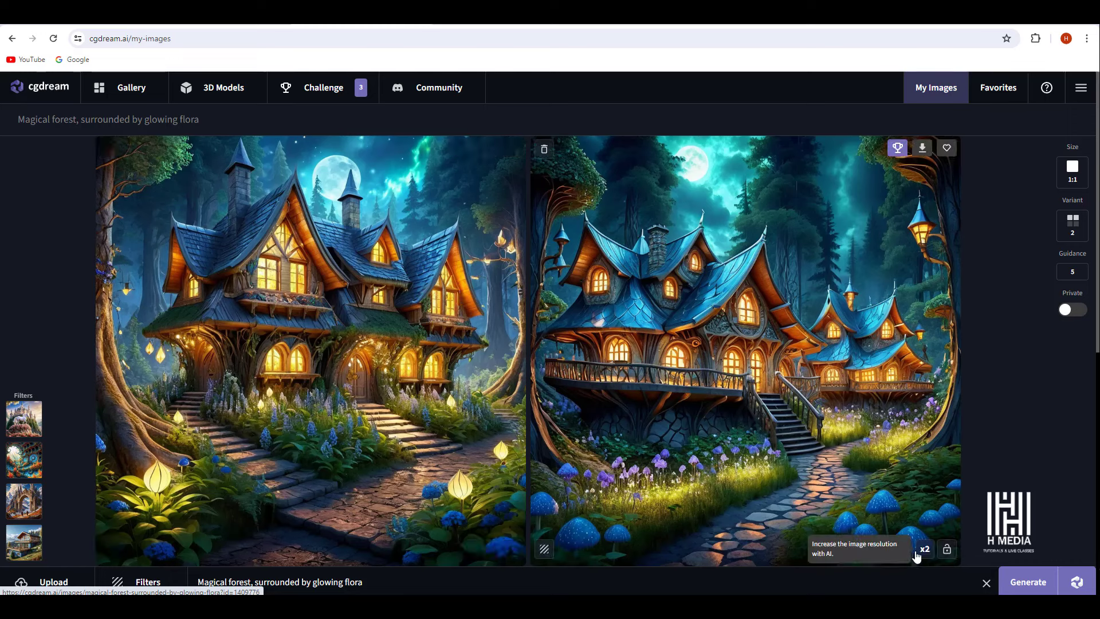
{"action": "left_click", "coordinate": [1081, 583]}
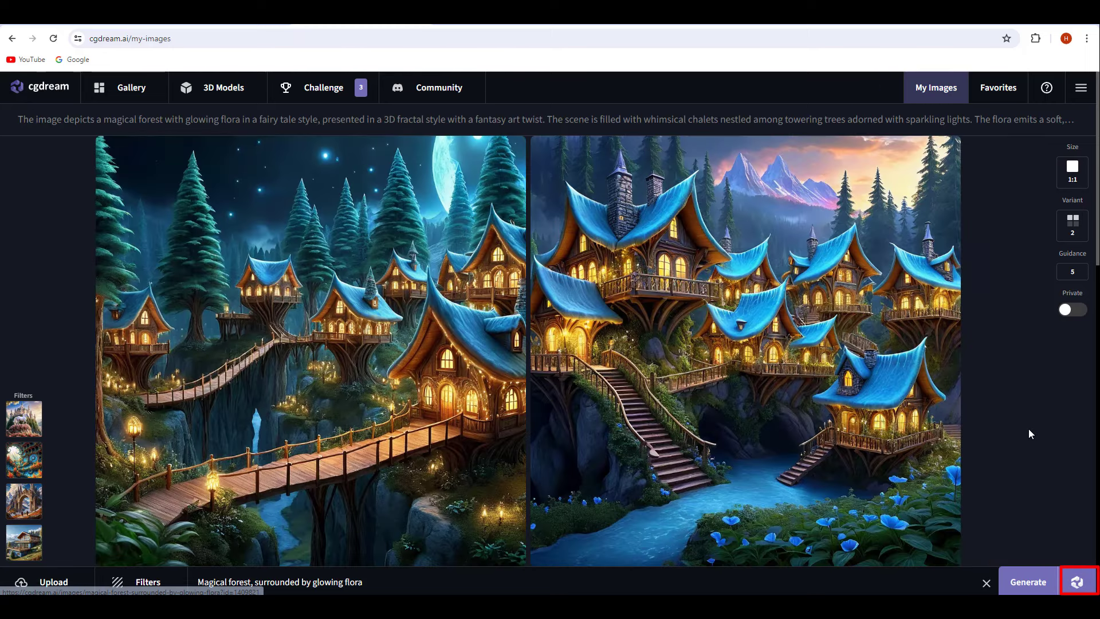
{"action": "mouse_move", "coordinate": [277, 329]}
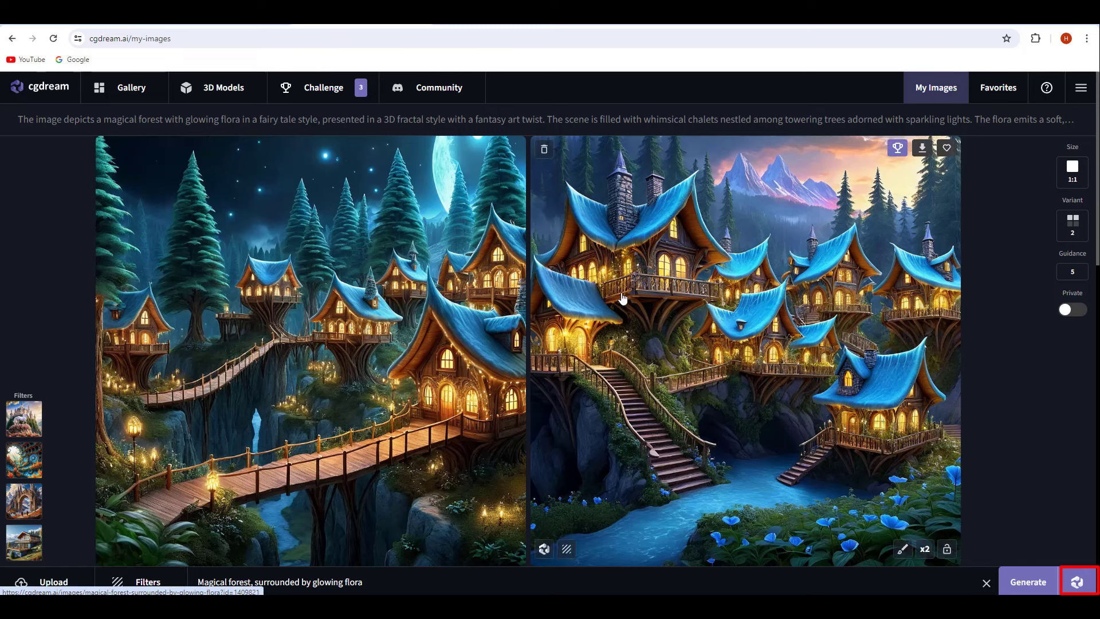
- Return to the gallery and upload the image file Street.jpg
{"action": "left_click", "coordinate": [43, 99]}
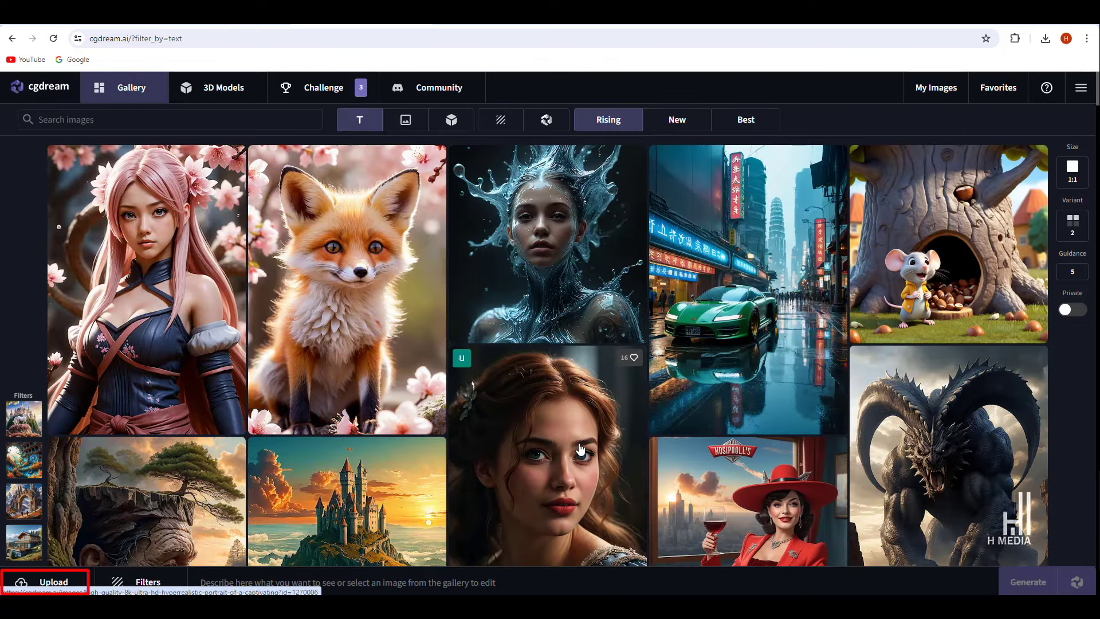
{"action": "left_click", "coordinate": [77, 586]}
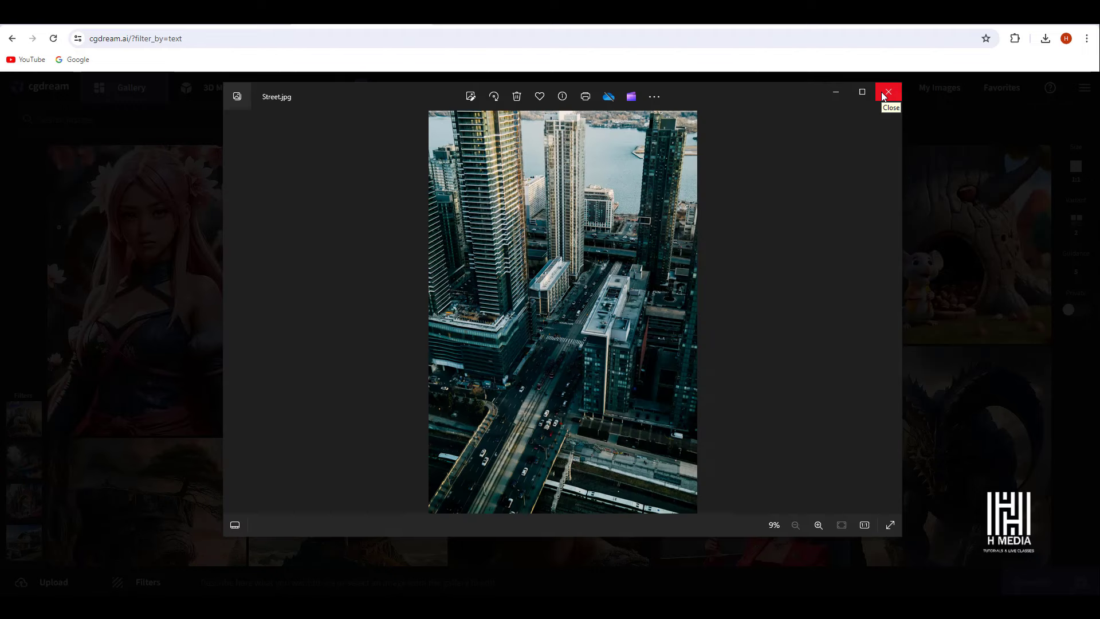
{"action": "left_click", "coordinate": [883, 96]}
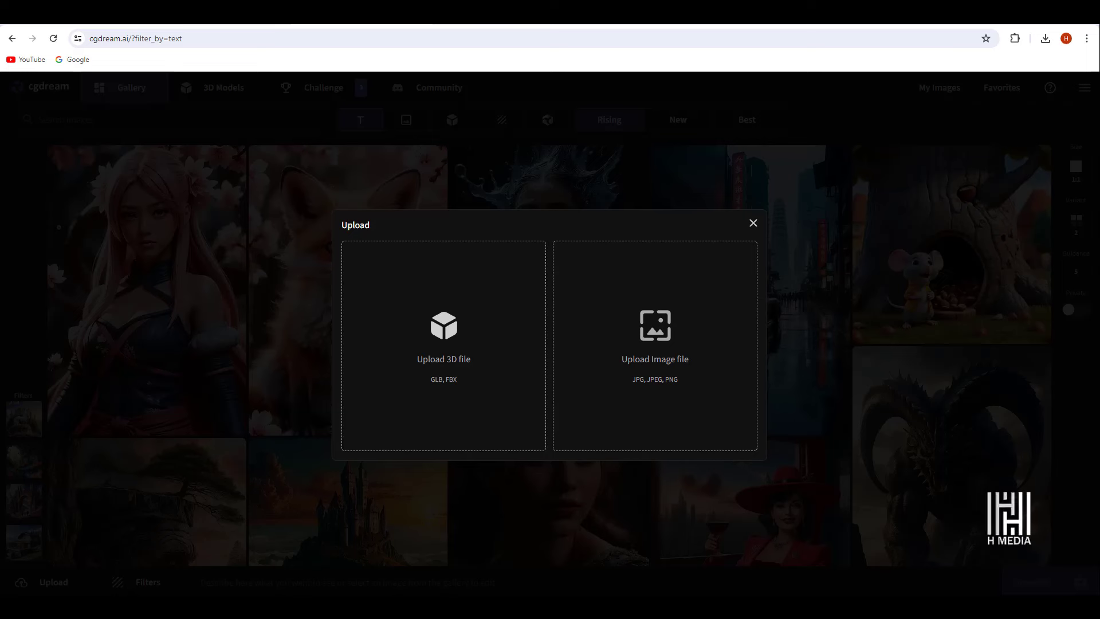
{"action": "left_click_drag", "start_coordinate": [240, 290], "coordinate": [669, 334]}
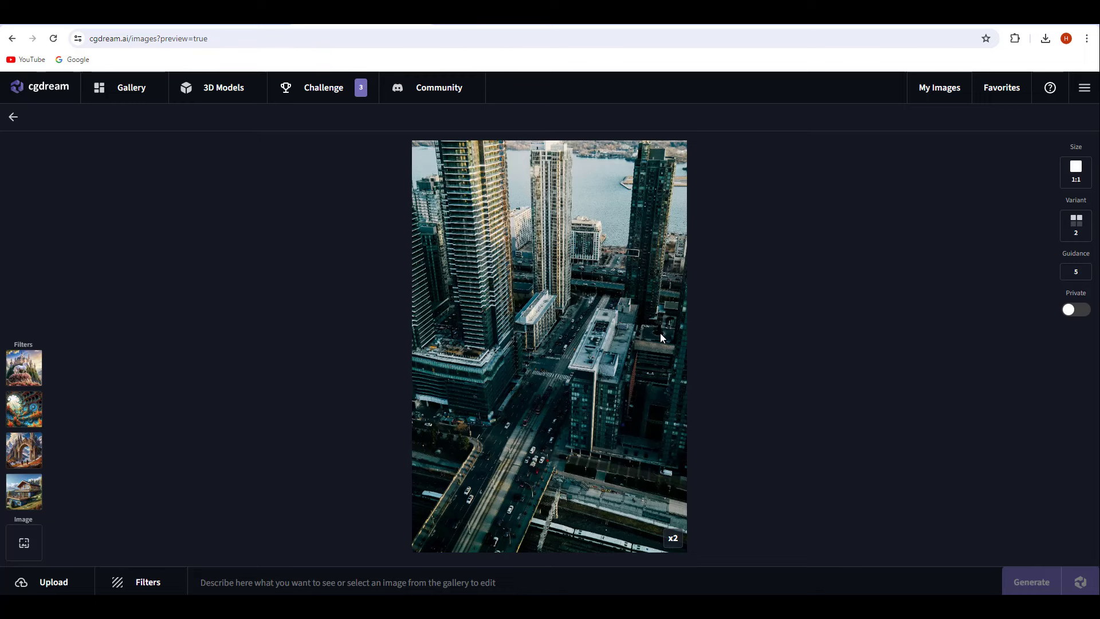
- Replace the filters for the uploaded street image with Aerial View and Cityscapes
{"action": "left_click", "coordinate": [143, 582]}
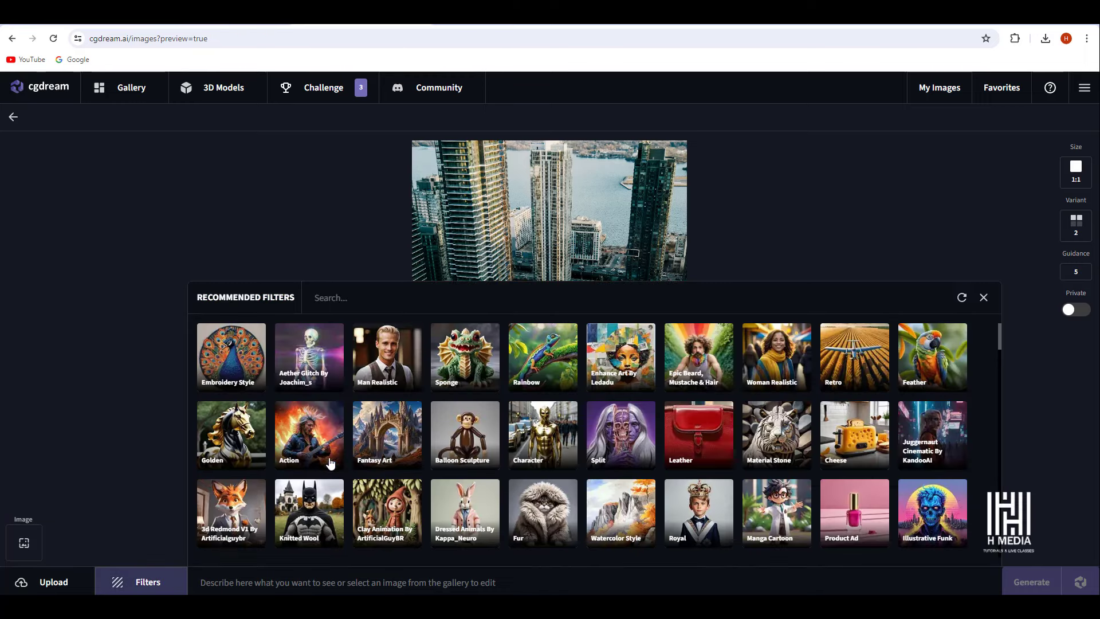
{"action": "scroll", "coordinate": [467, 468], "scroll_direction": "down", "scroll_amount": 15}
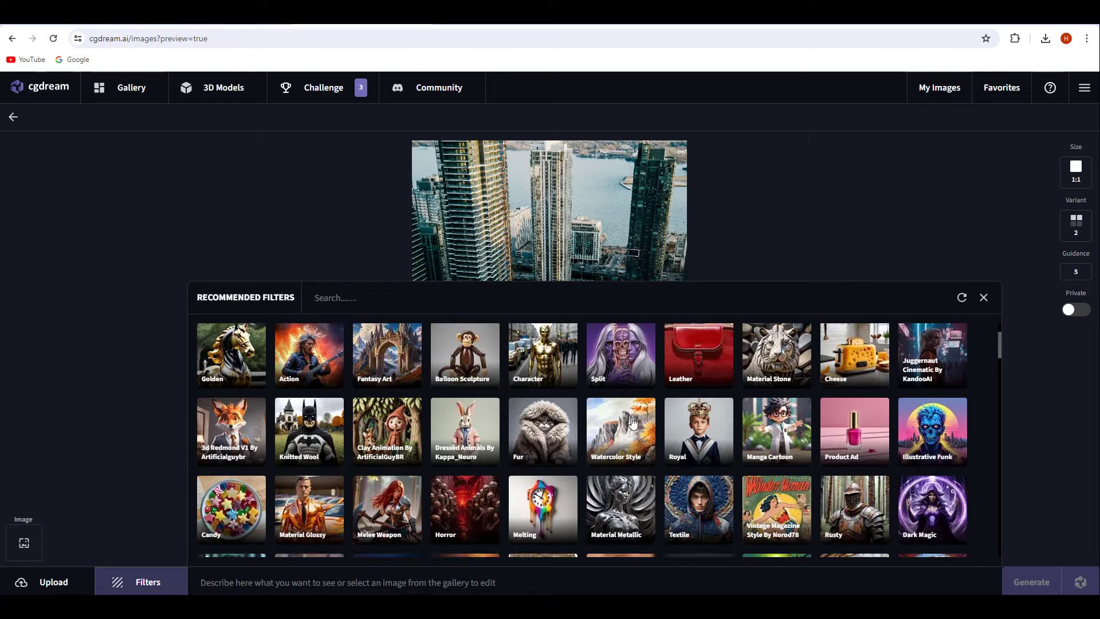
{"action": "left_click", "coordinate": [560, 450]}
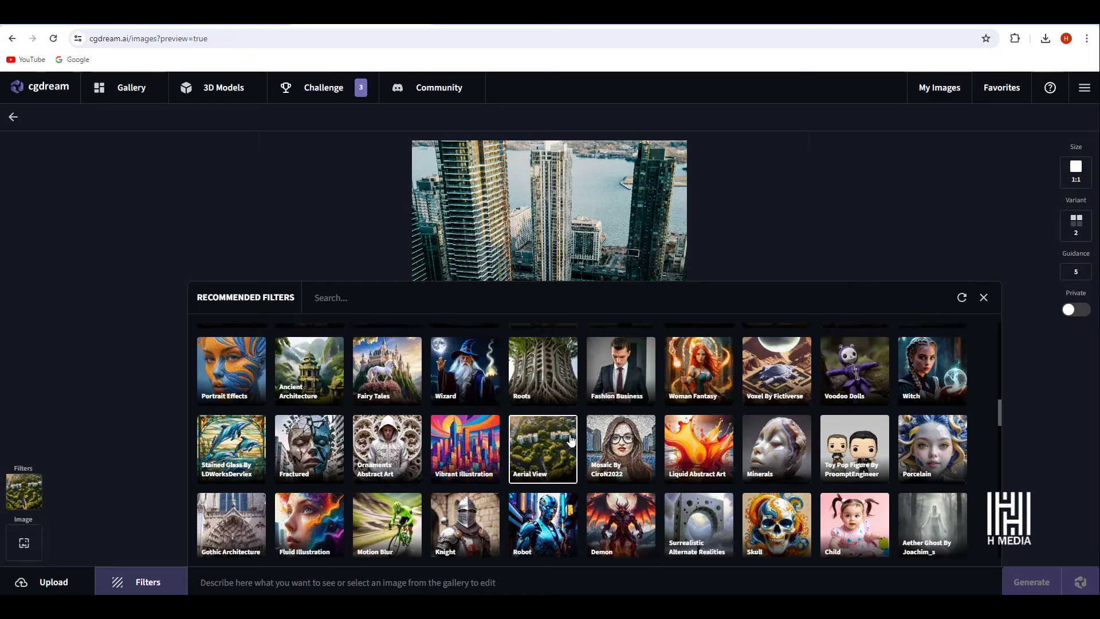
{"action": "scroll", "coordinate": [515, 459], "scroll_direction": "down", "scroll_amount": 5}
{"action": "left_click", "coordinate": [483, 467]}
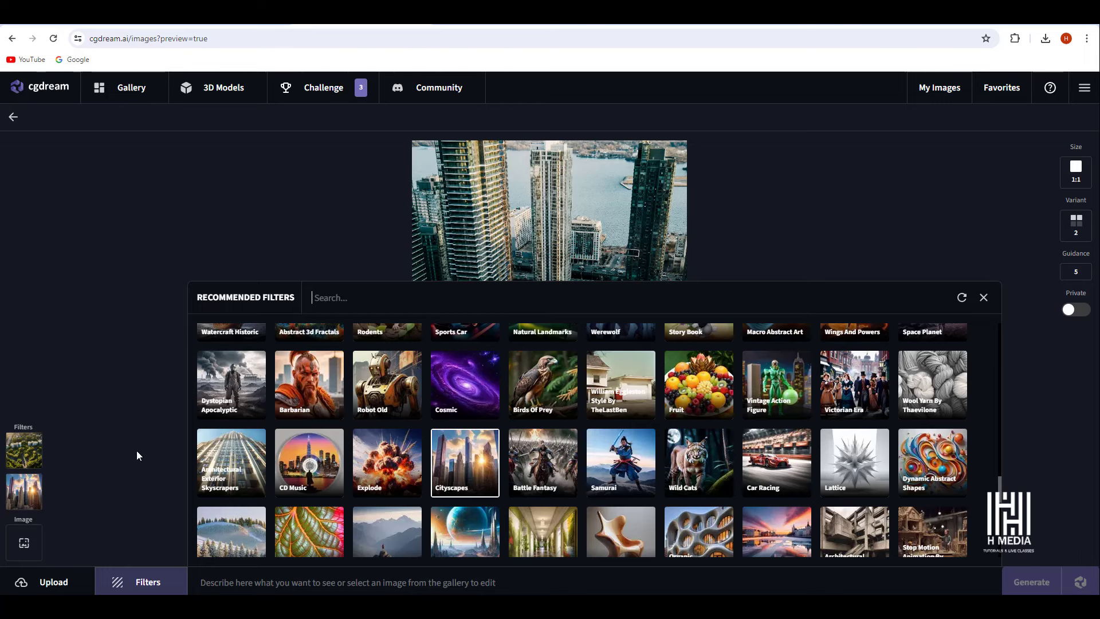
- Enter the prompt "Street" for the uploaded image and generate the result
{"action": "left_click", "coordinate": [472, 583]}
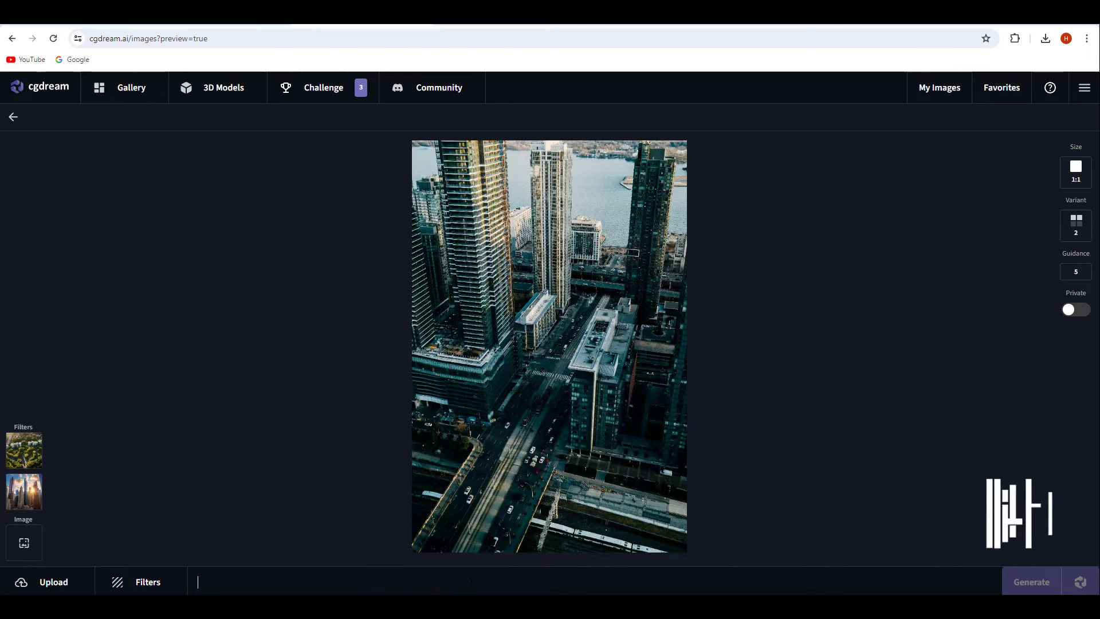
{"action": "type", "text": "Street"}
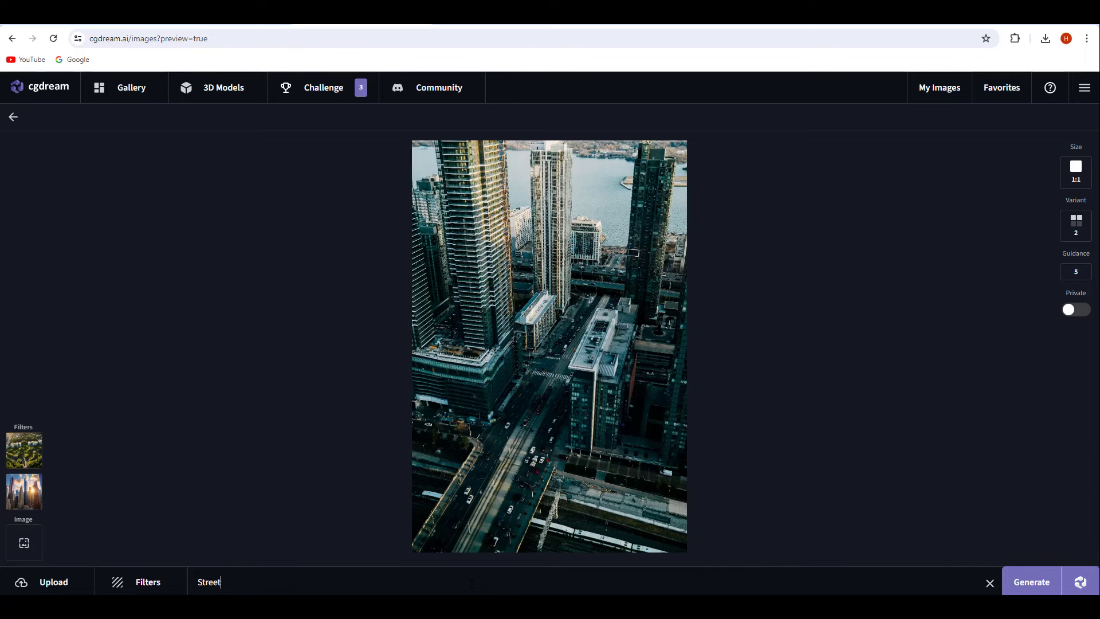
{"action": "left_click", "coordinate": [1031, 582]}
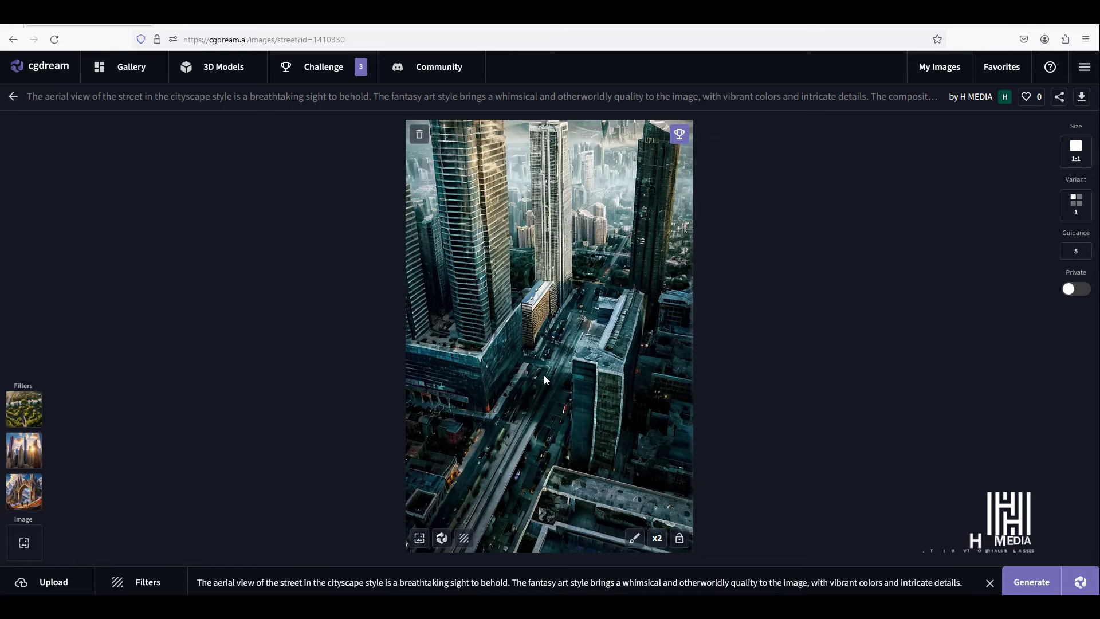
- Go back to the generated images and upload the dragon 3D model file
{"action": "key", "text": "alt+Left"}
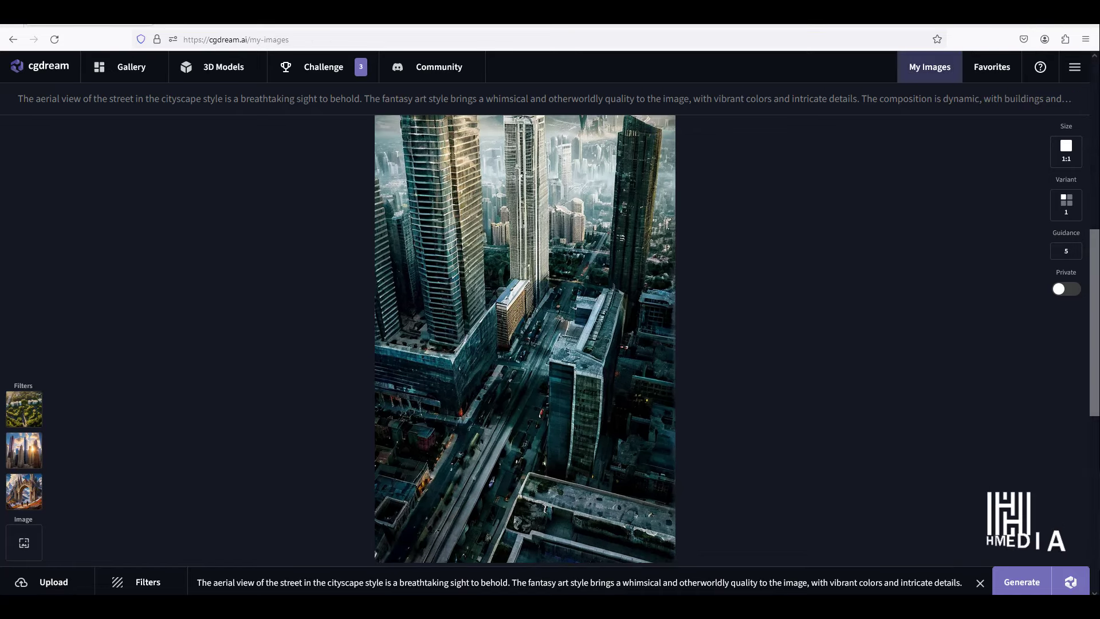
{"action": "left_click", "coordinate": [65, 582]}
{"action": "left_click_drag", "start_coordinate": [243, 540], "coordinate": [471, 334]}
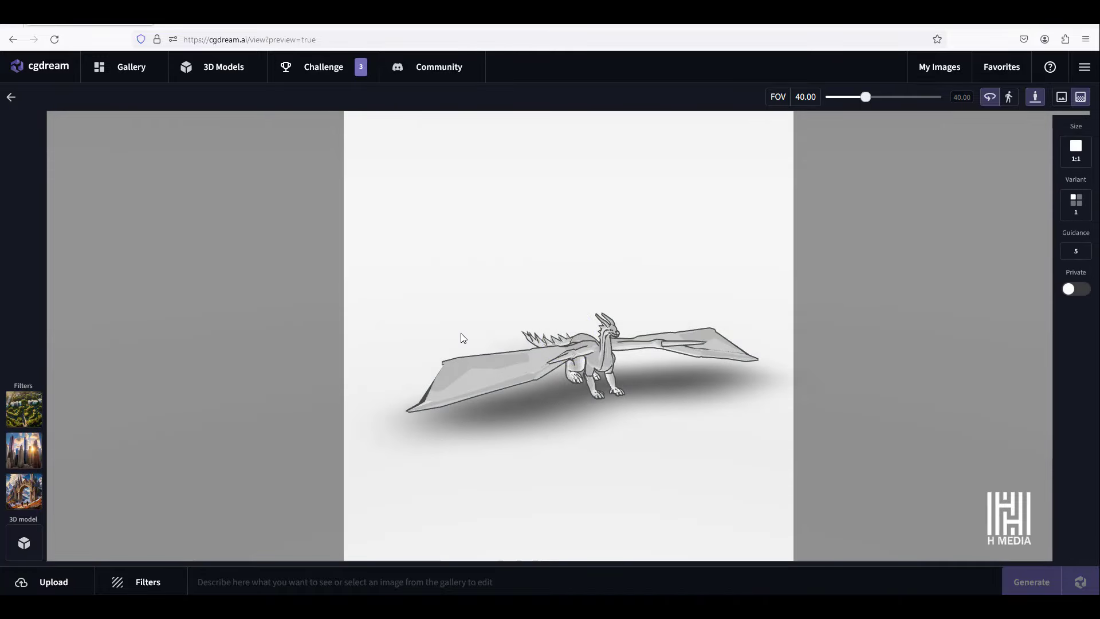
- Orient the dragon model in a front three-quarter view with both wings spread, and turn on the viewer's picture option
{"action": "left_click_drag", "start_coordinate": [461, 333], "coordinate": [579, 307]}
{"action": "scroll", "coordinate": [536, 304], "scroll_direction": "up", "scroll_amount": 3}
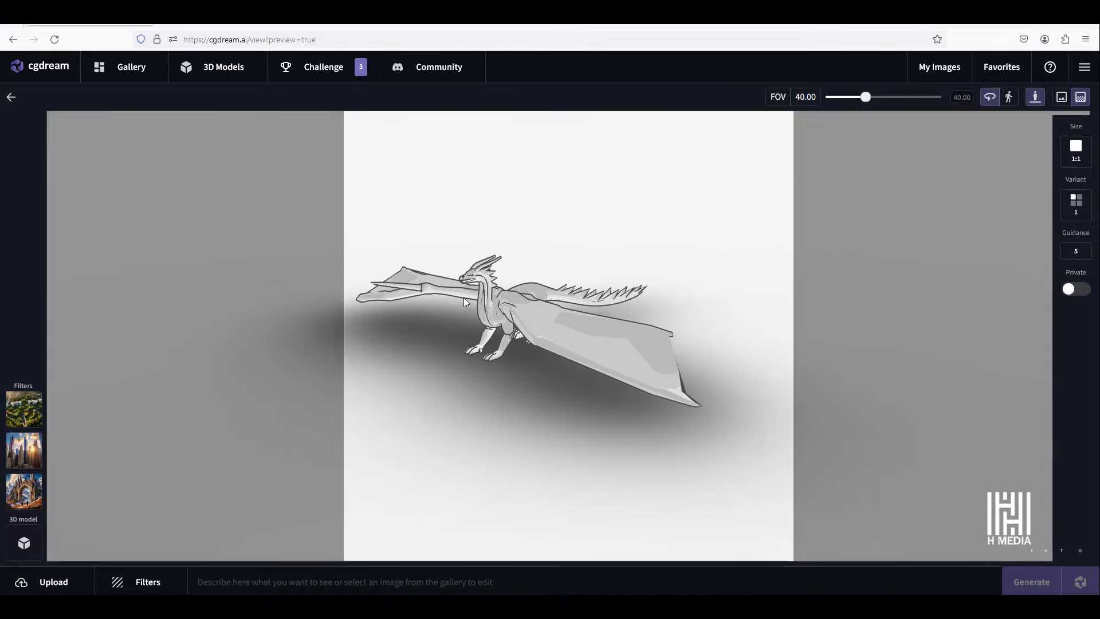
{"action": "left_click_drag", "start_coordinate": [465, 302], "coordinate": [491, 290]}
{"action": "left_click", "coordinate": [1062, 97]}
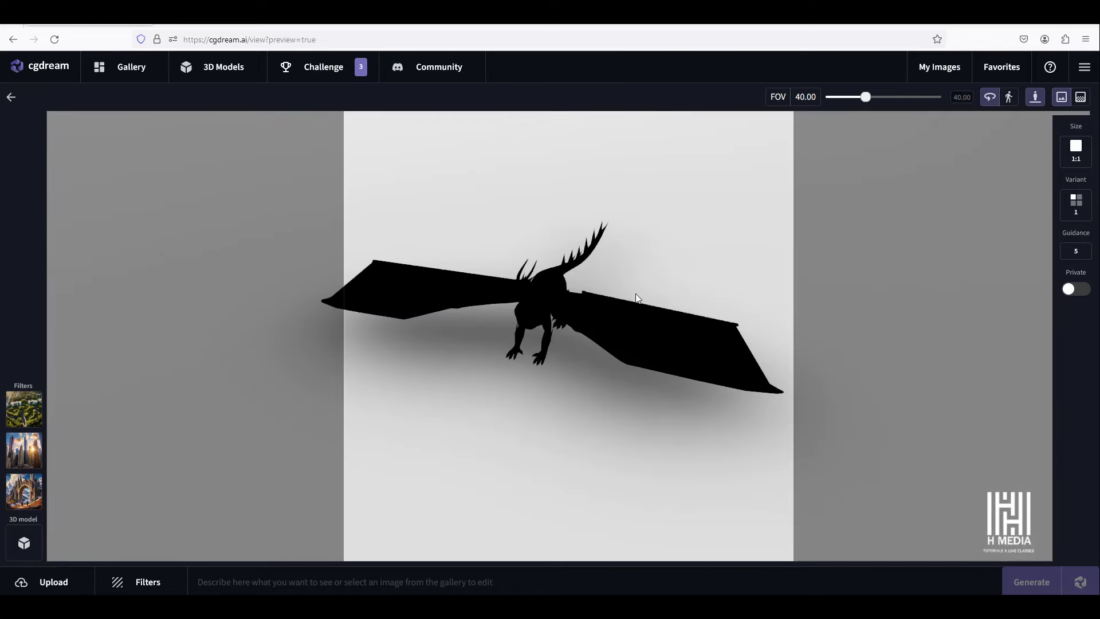
- Replace the filters for the dragon model with Fantasy Art, Material Lava, Demon and Abstract Waves
{"action": "left_click", "coordinate": [136, 581]}
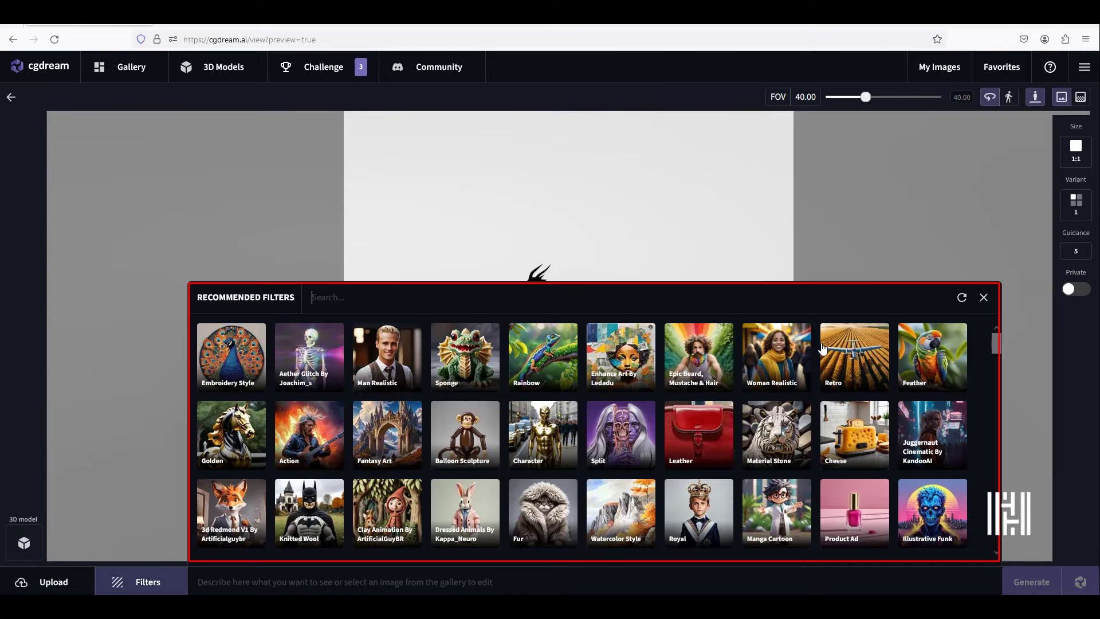
{"action": "left_click", "coordinate": [403, 439]}
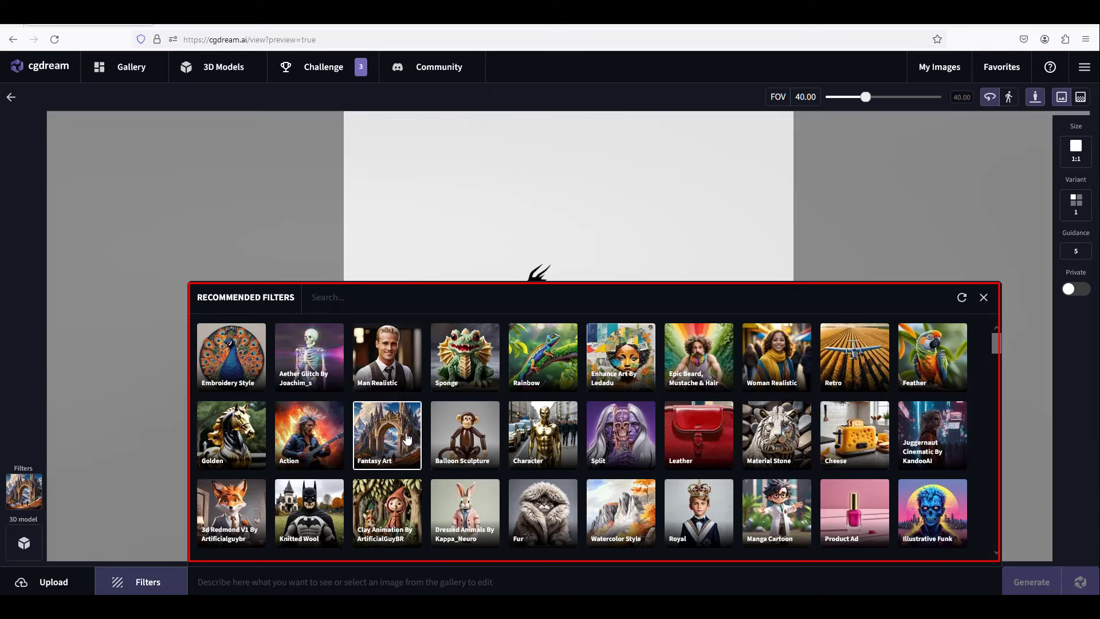
{"action": "scroll", "coordinate": [480, 424], "scroll_direction": "down", "scroll_amount": 5}
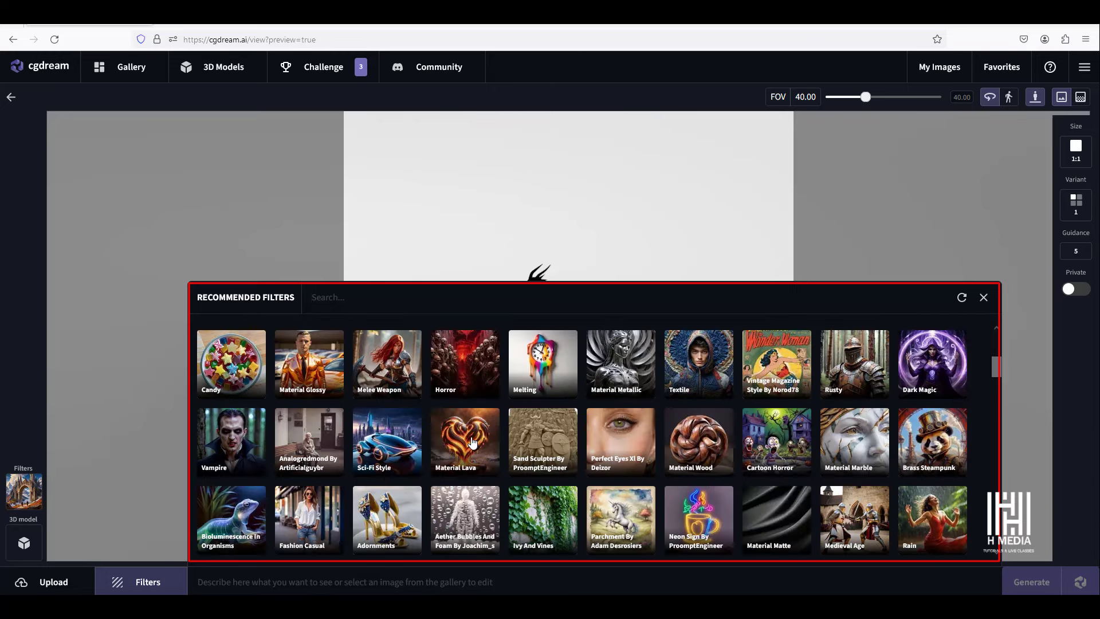
{"action": "left_click", "coordinate": [473, 441]}
{"action": "scroll", "coordinate": [633, 454], "scroll_direction": "down", "scroll_amount": 5}
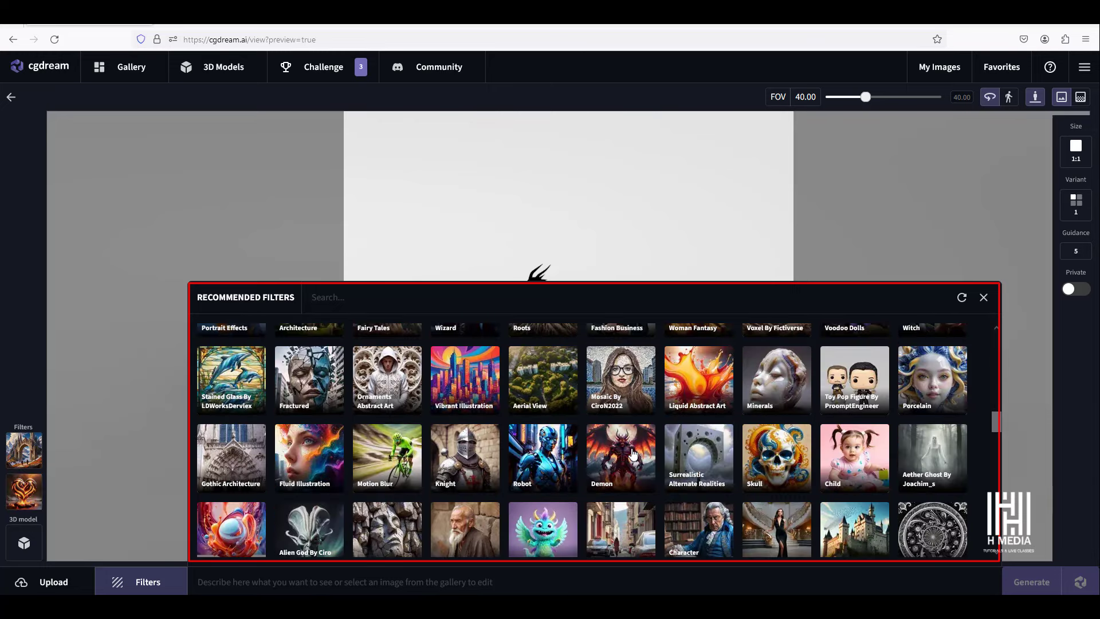
{"action": "left_click", "coordinate": [633, 454]}
{"action": "scroll", "coordinate": [699, 451], "scroll_direction": "down", "scroll_amount": 5}
{"action": "left_click", "coordinate": [938, 444]}
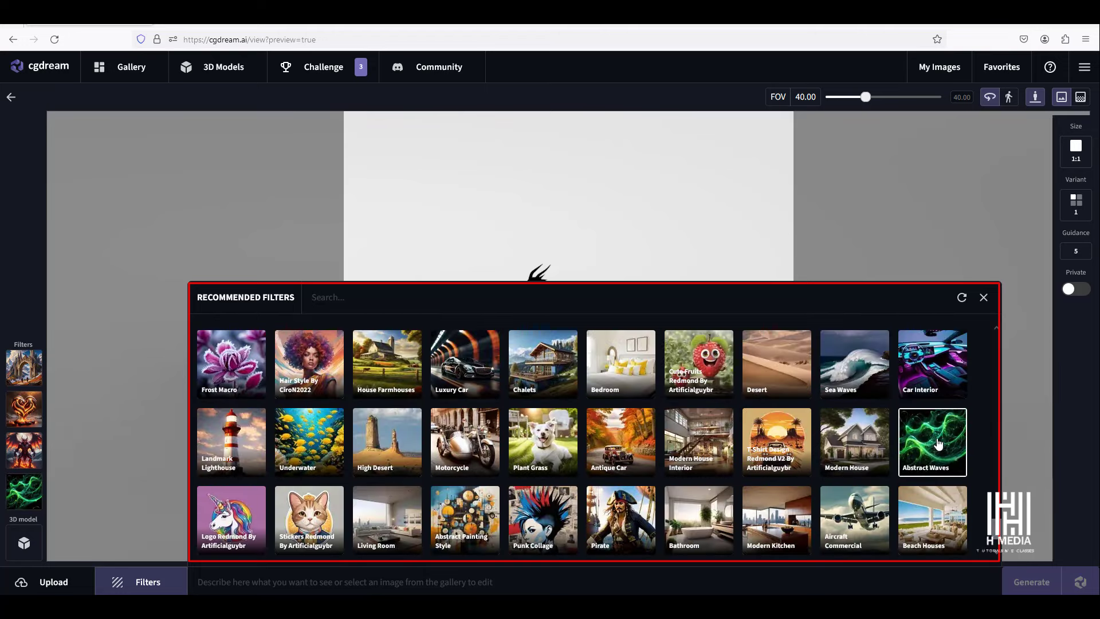
{"action": "left_click", "coordinate": [983, 297]}
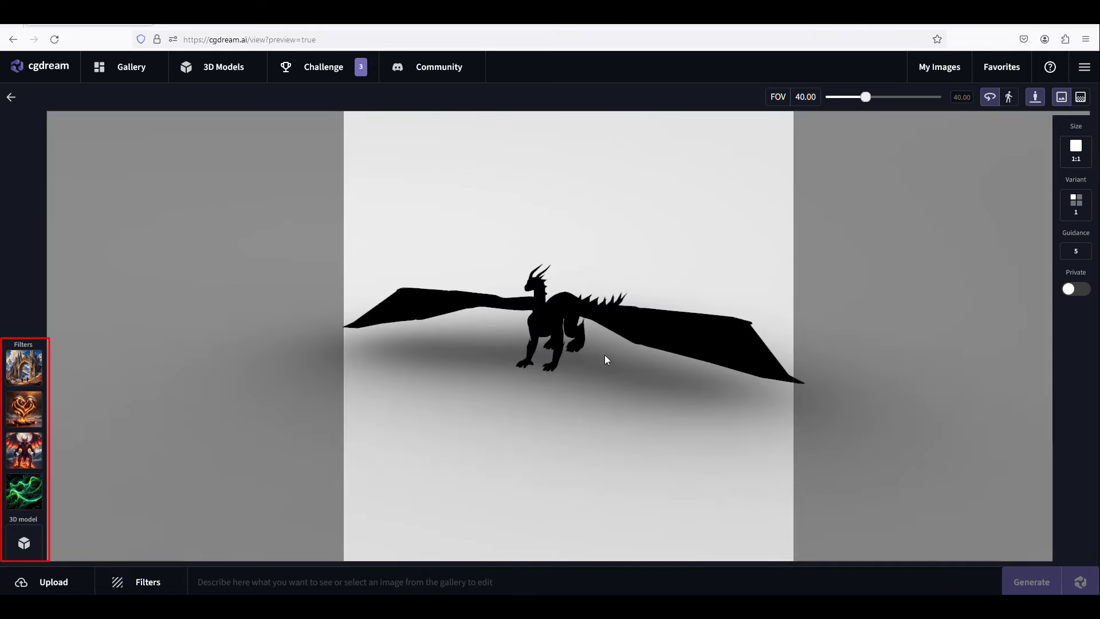
- Enter the prompt "Dragon", generate the image from the 3D model and look over the result
{"action": "left_click", "coordinate": [483, 582]}
{"action": "type", "text": "Dragon"}
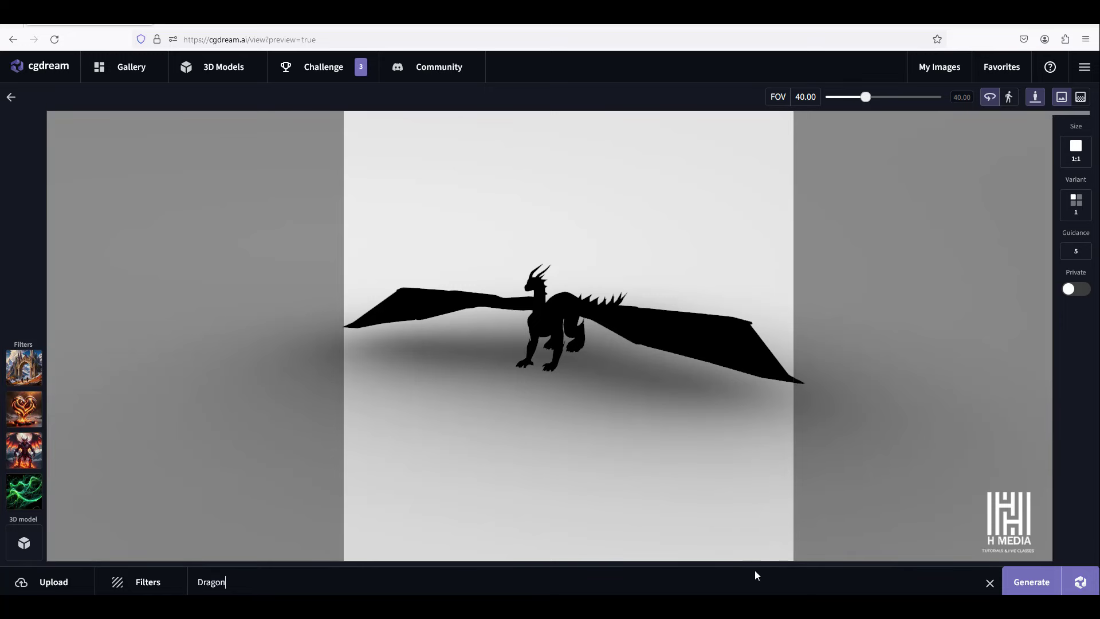
{"action": "left_click", "coordinate": [1031, 583]}
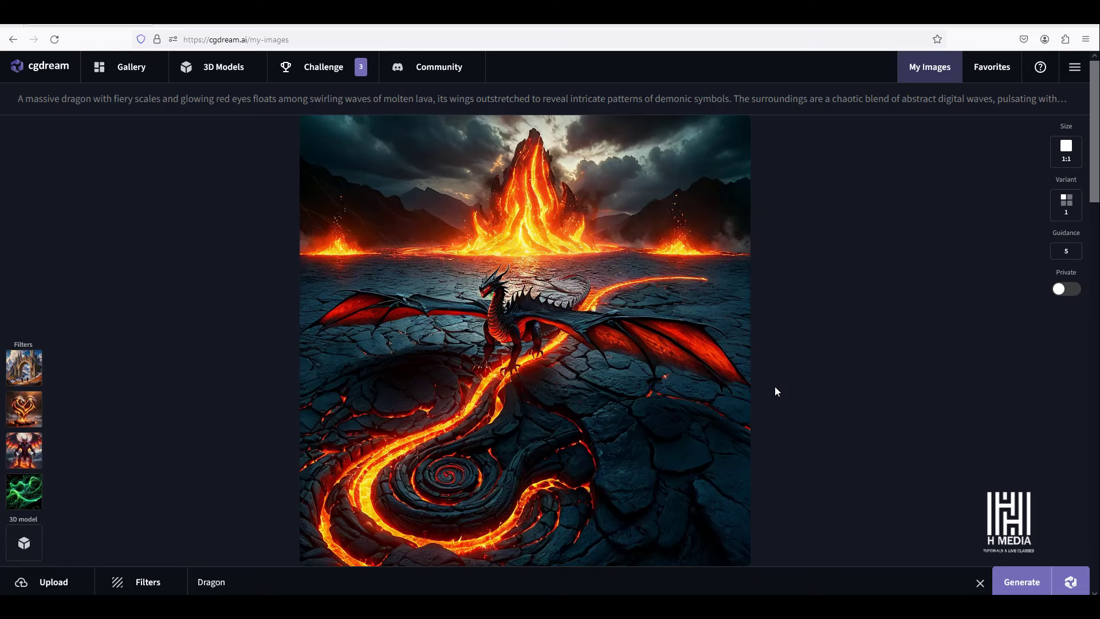
{"action": "mouse_move", "coordinate": [724, 401]}
{"action": "scroll", "coordinate": [737, 381], "scroll_direction": "down", "scroll_amount": 1}
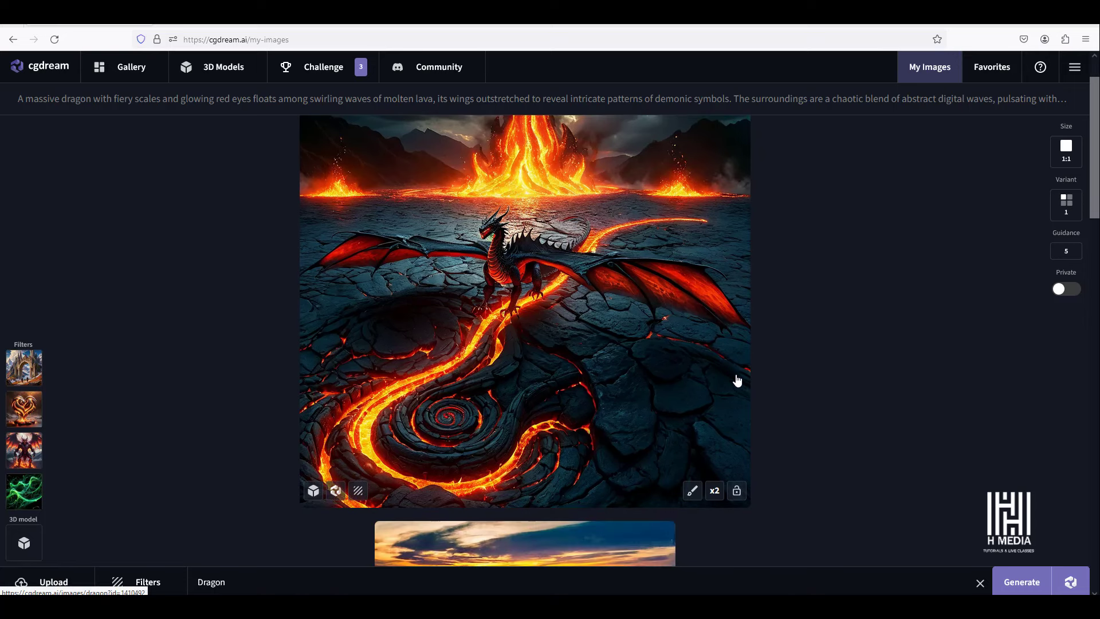
{"action": "scroll", "coordinate": [736, 379], "scroll_direction": "up", "scroll_amount": 1}
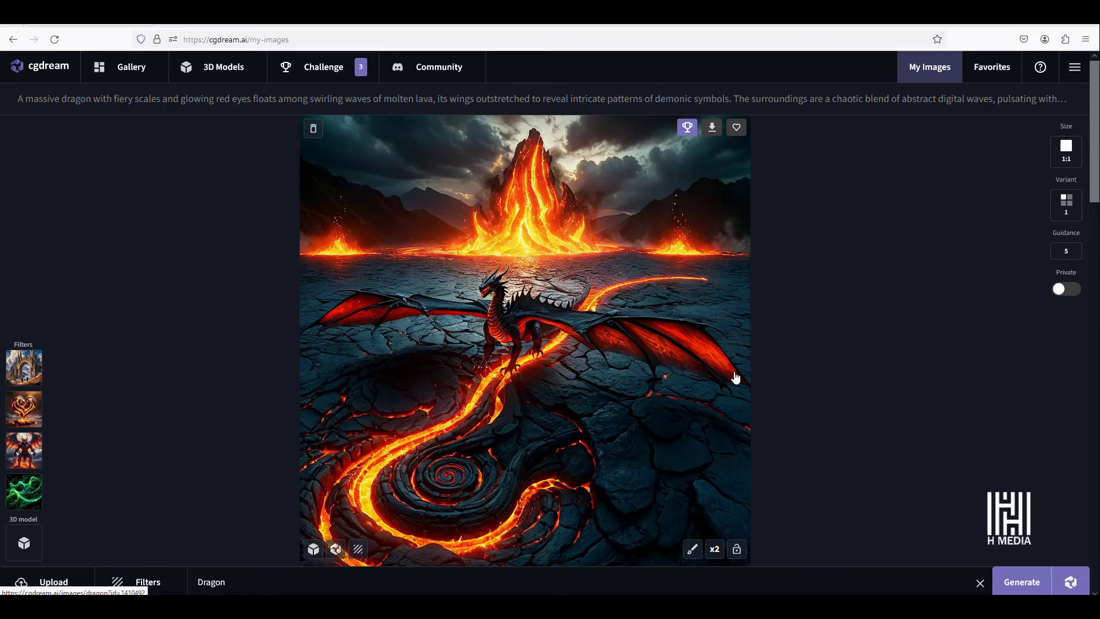
- Set the number of variants to 2, check the filter strengths and generate the dragon images again
{"action": "mouse_move", "coordinate": [33, 368]}
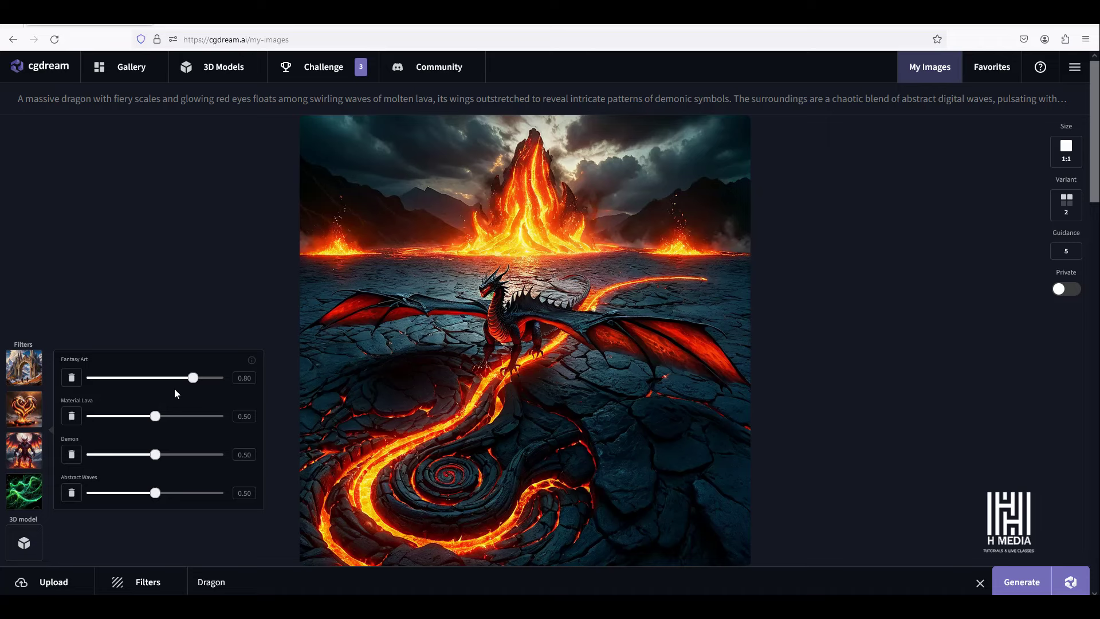
{"action": "left_click", "coordinate": [1025, 588]}
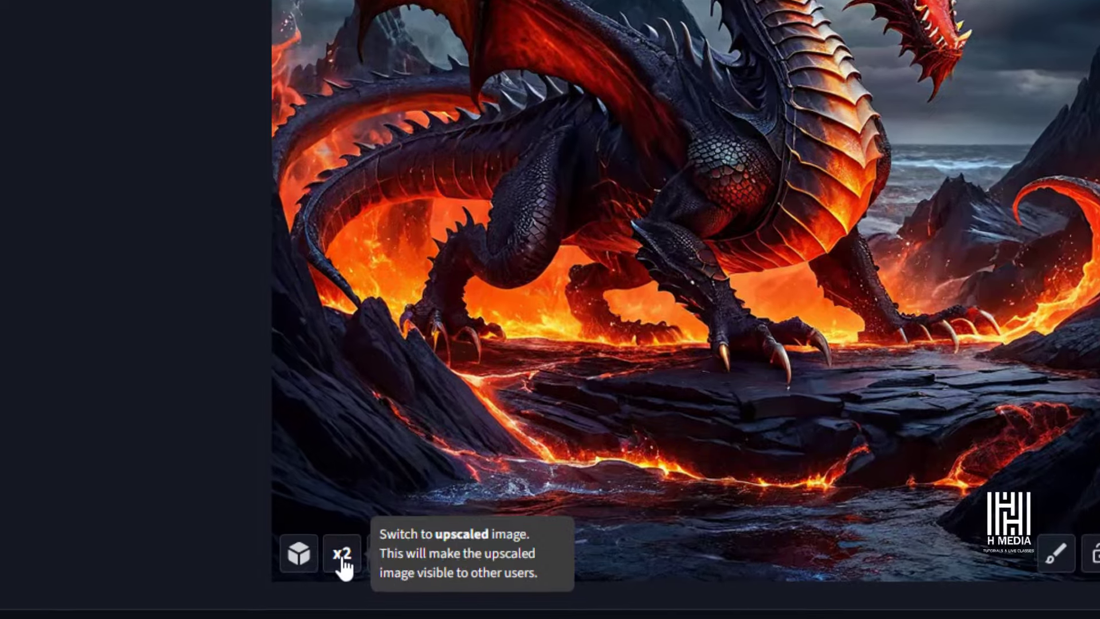
- Compare the original and upscaled versions of the menacing dragon image, ending on the upscaled one
{"action": "left_click", "coordinate": [563, 549]}
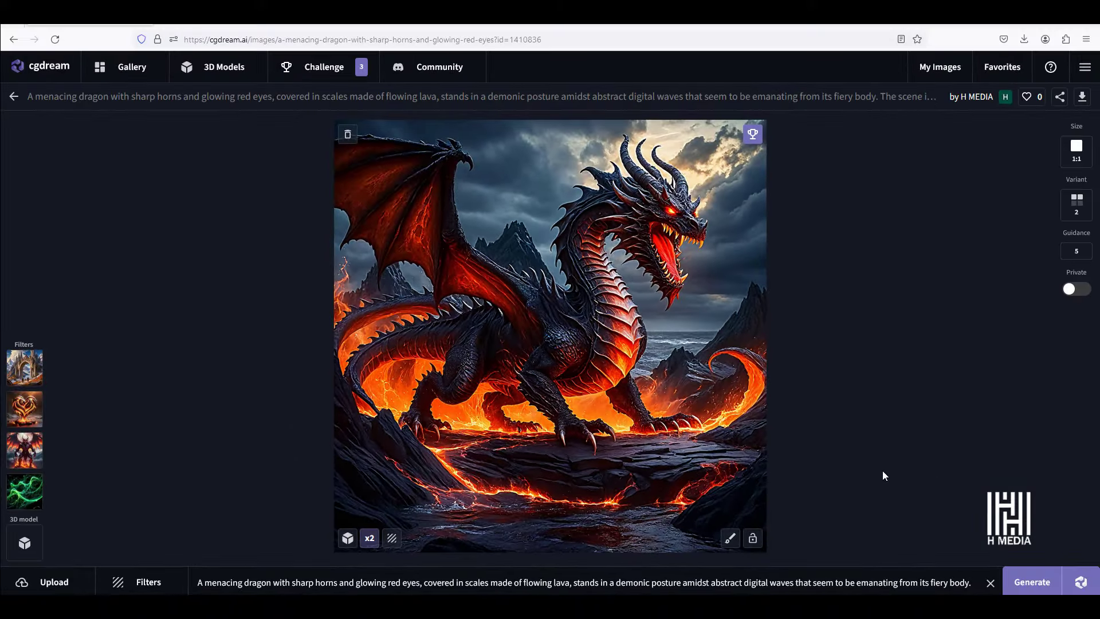
{"action": "left_click", "coordinate": [371, 540]}
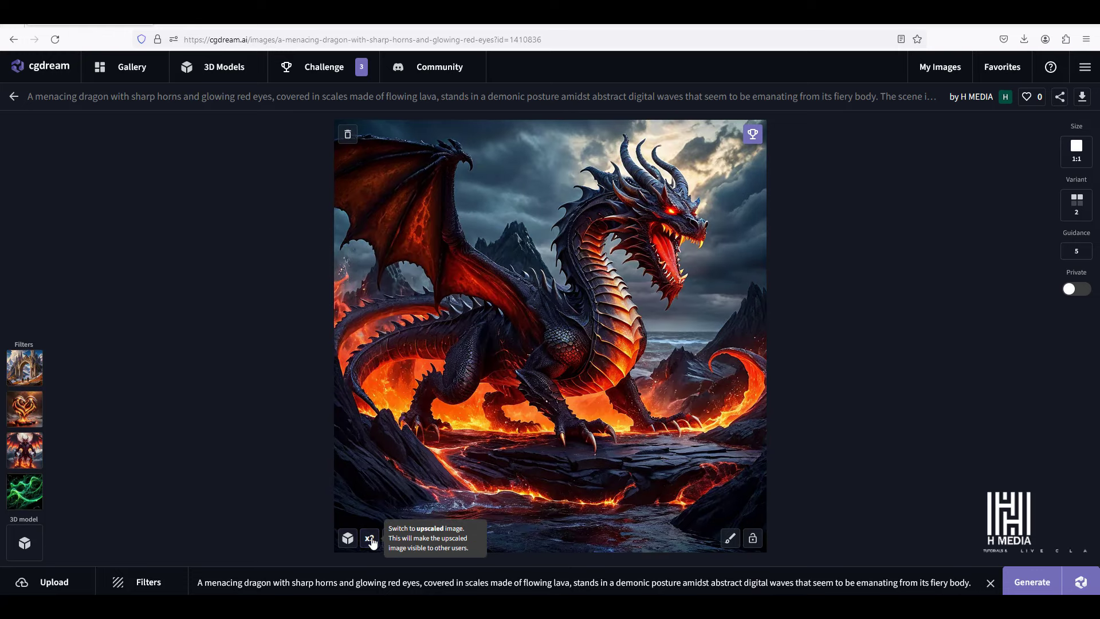
{"action": "left_click", "coordinate": [373, 543]}
{"action": "left_click", "coordinate": [373, 542]}
{"action": "left_click", "coordinate": [369, 538]}
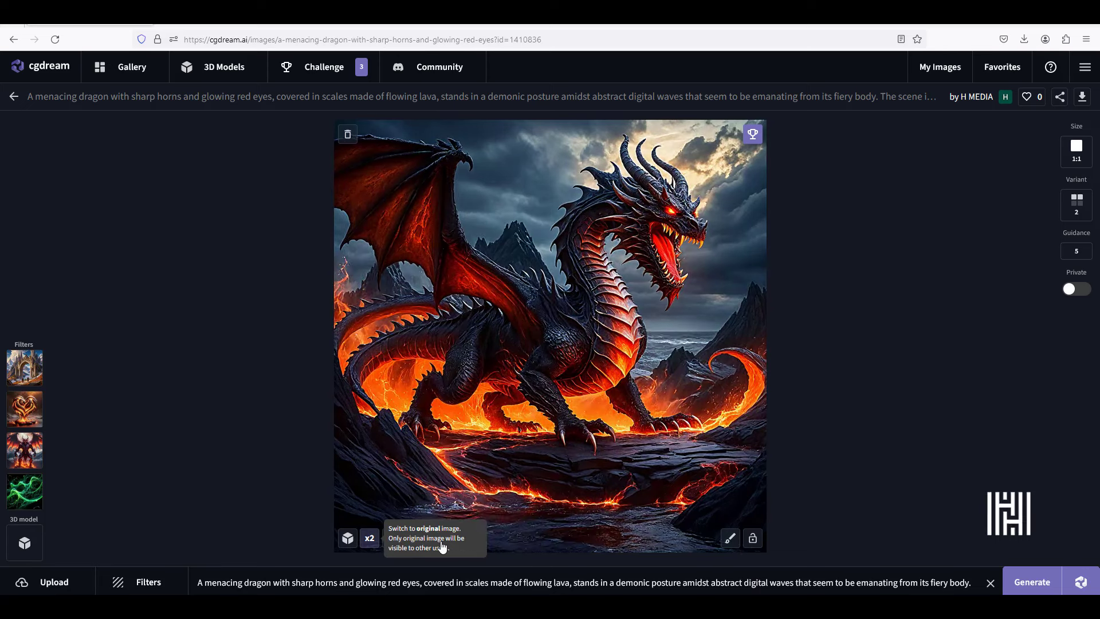
{"action": "left_click", "coordinate": [369, 538]}
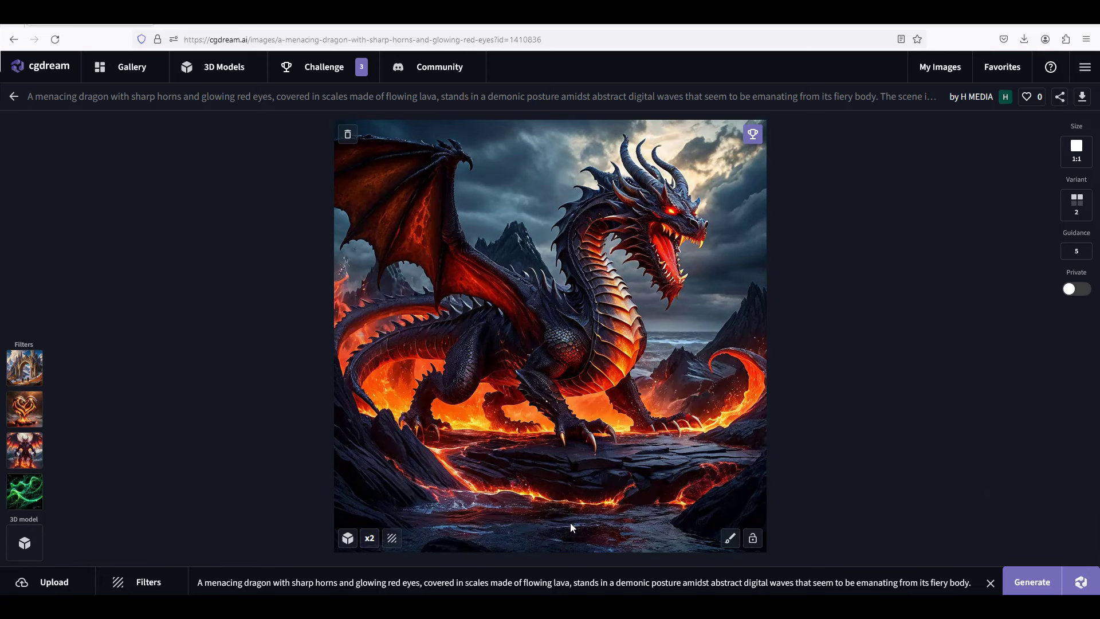
{"action": "left_click", "coordinate": [370, 538]}
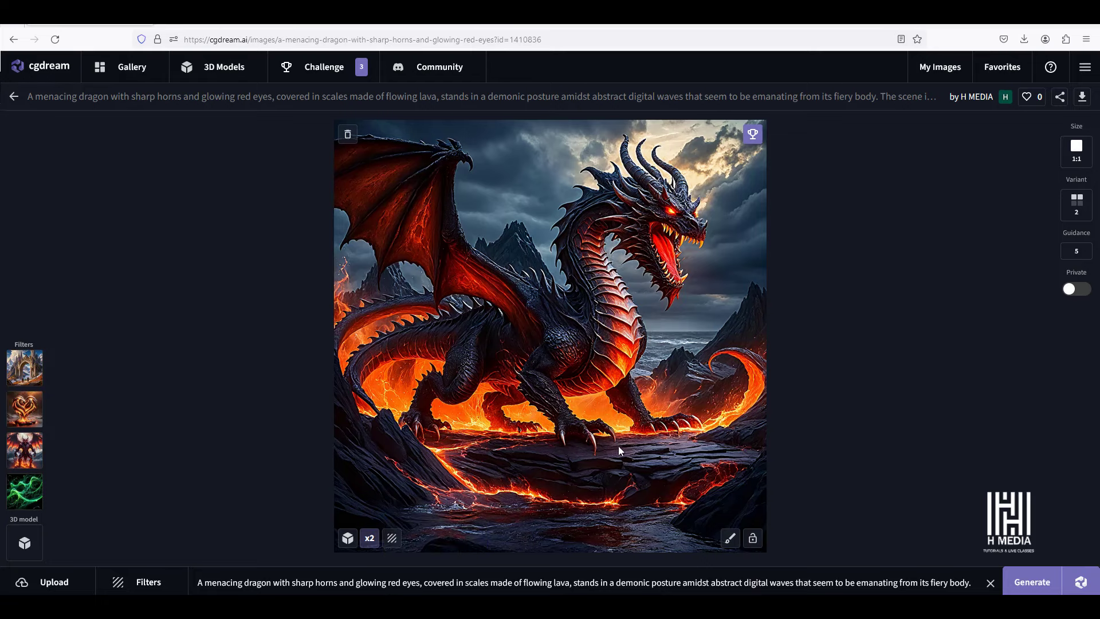